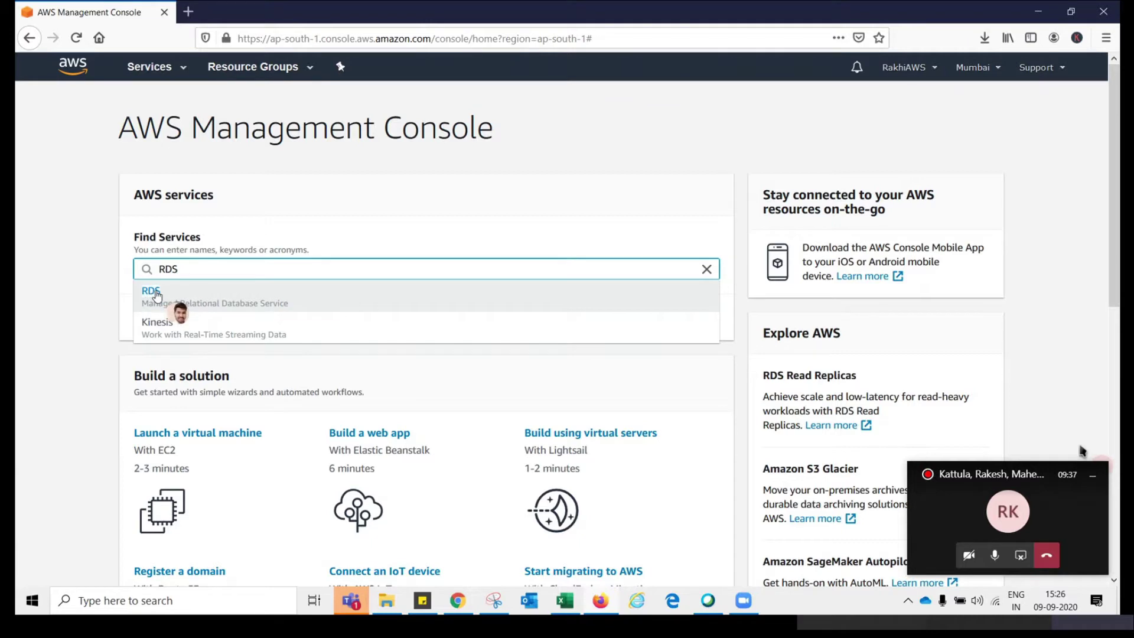
# Open the Amazon RDS dashboard from Find Services to see Mumbai's usage: 0/20 DB instances, 0/40 clusters
pyautogui.click(224, 294)
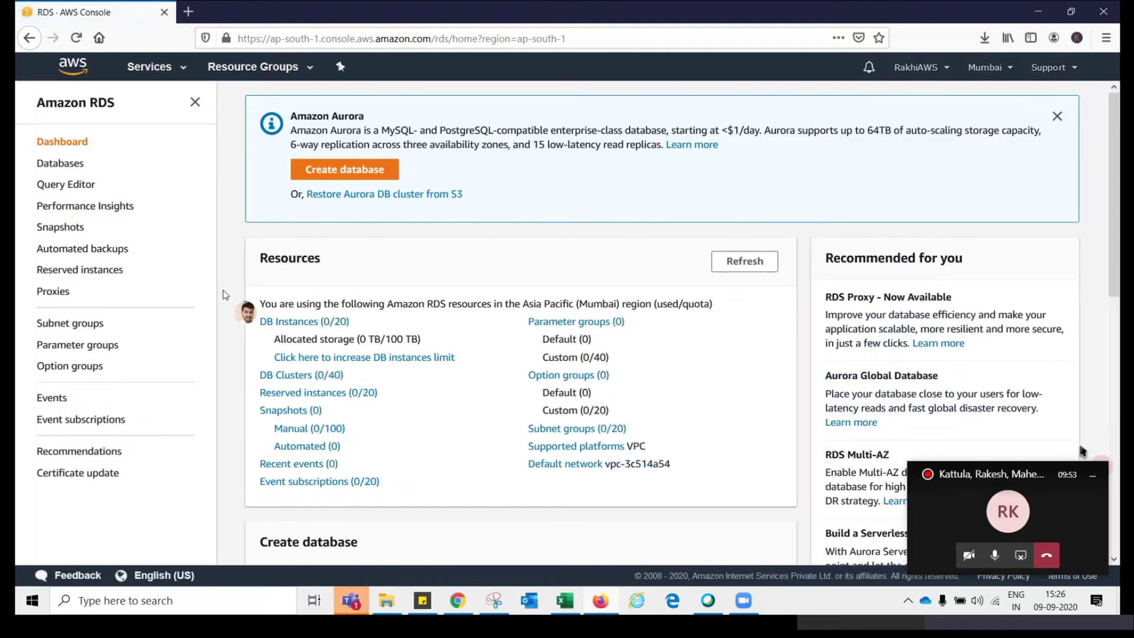
pyautogui.click(1093, 476)
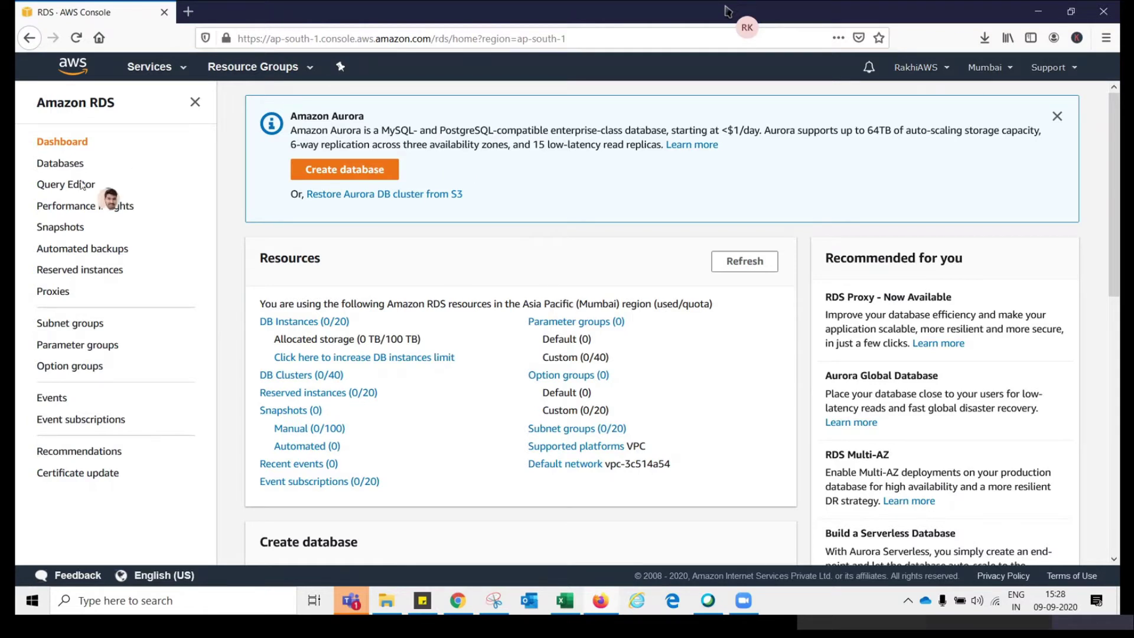
# Preview the Create database page's creation-method and engine options, then return to the RDS dashboard
pyautogui.click(345, 170)
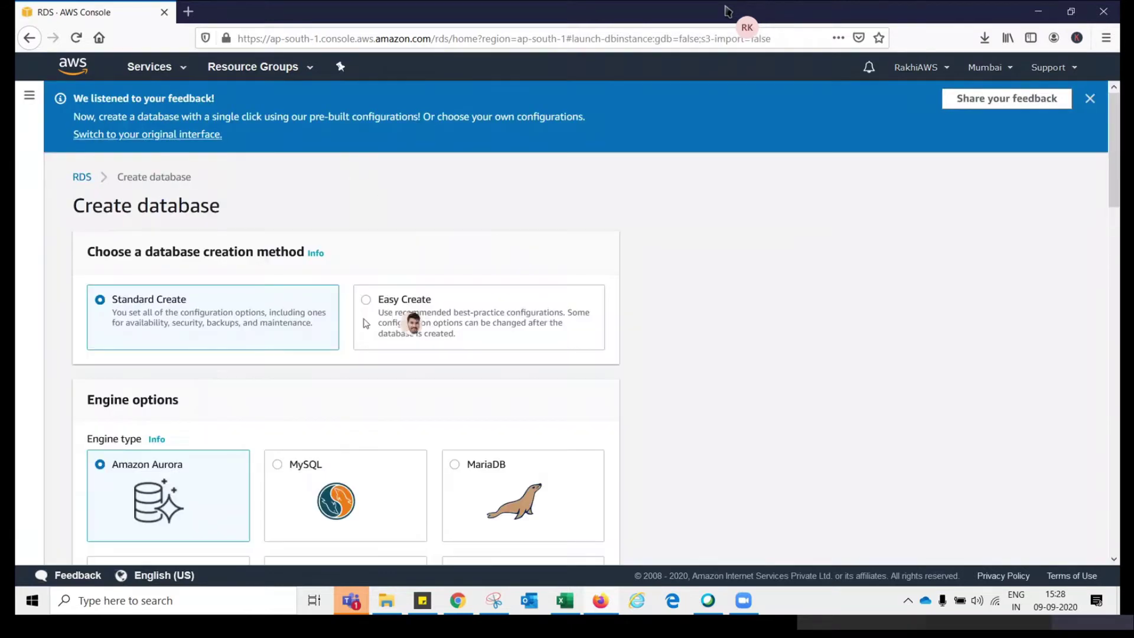
pyautogui.moveTo(1115, 176); pyautogui.dragTo(1115, 262)
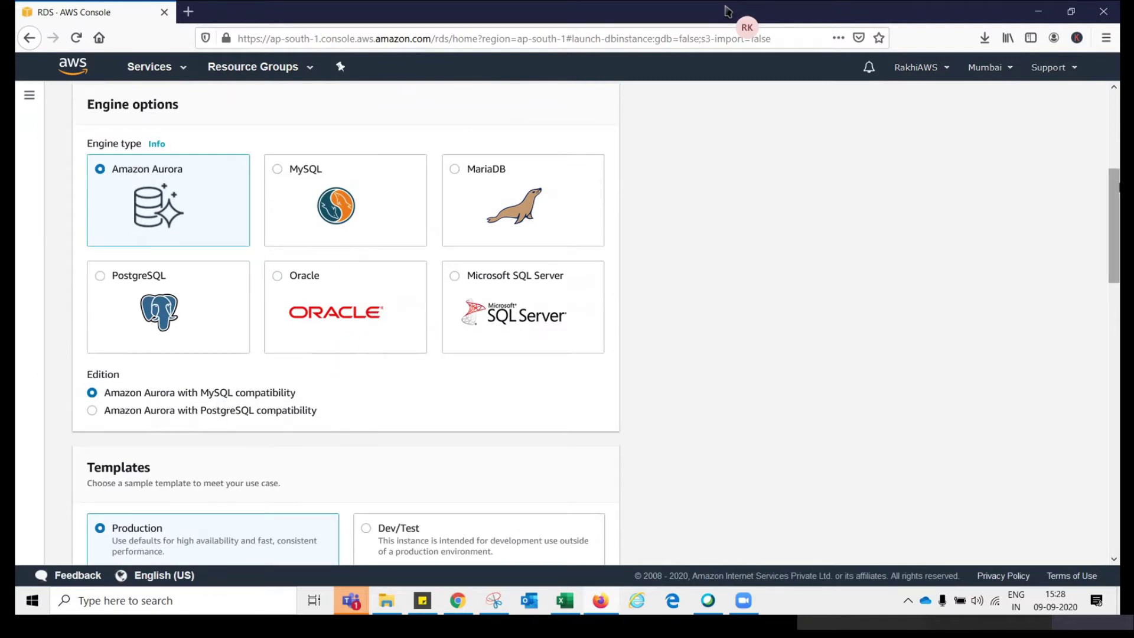
pyautogui.scroll(5, 1105, 174)
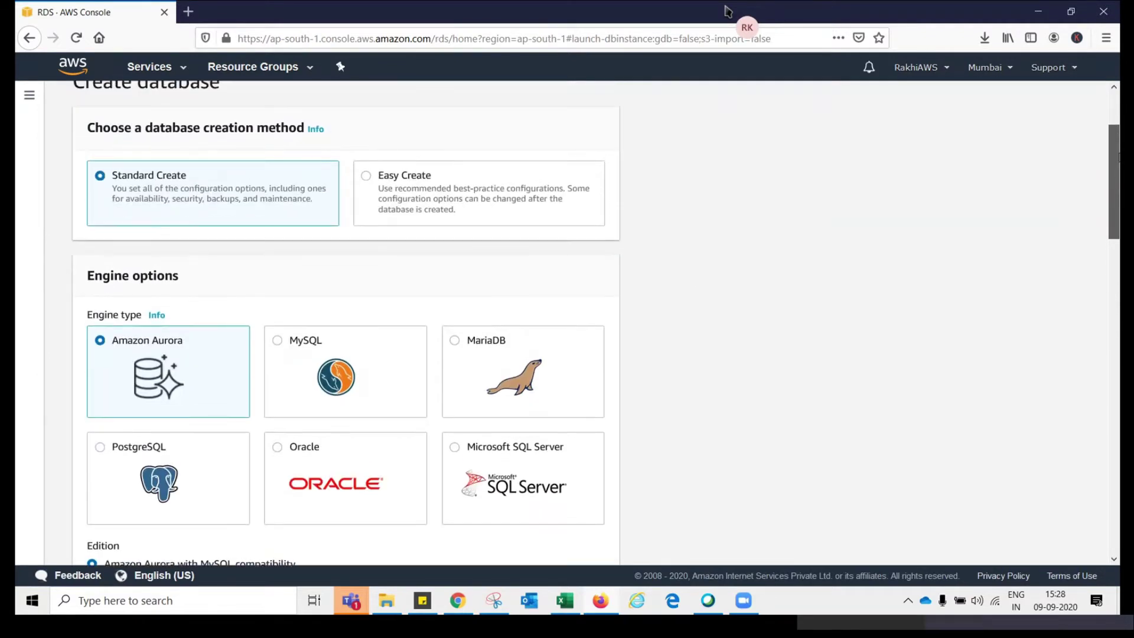
pyautogui.scroll(2, 1118, 156)
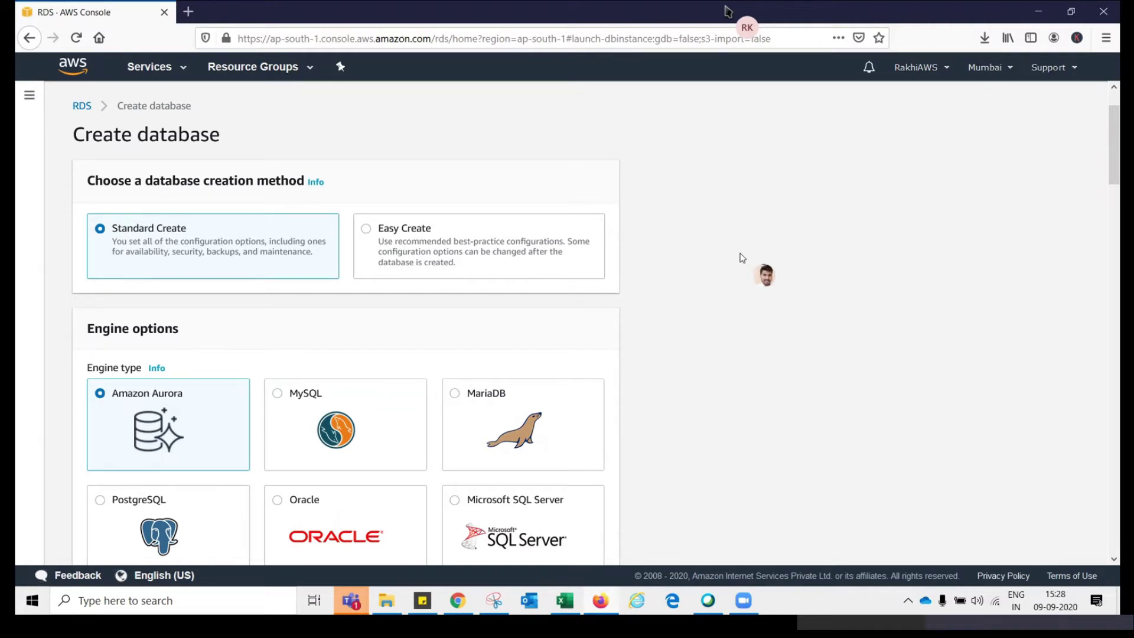
pyautogui.click(81, 106)
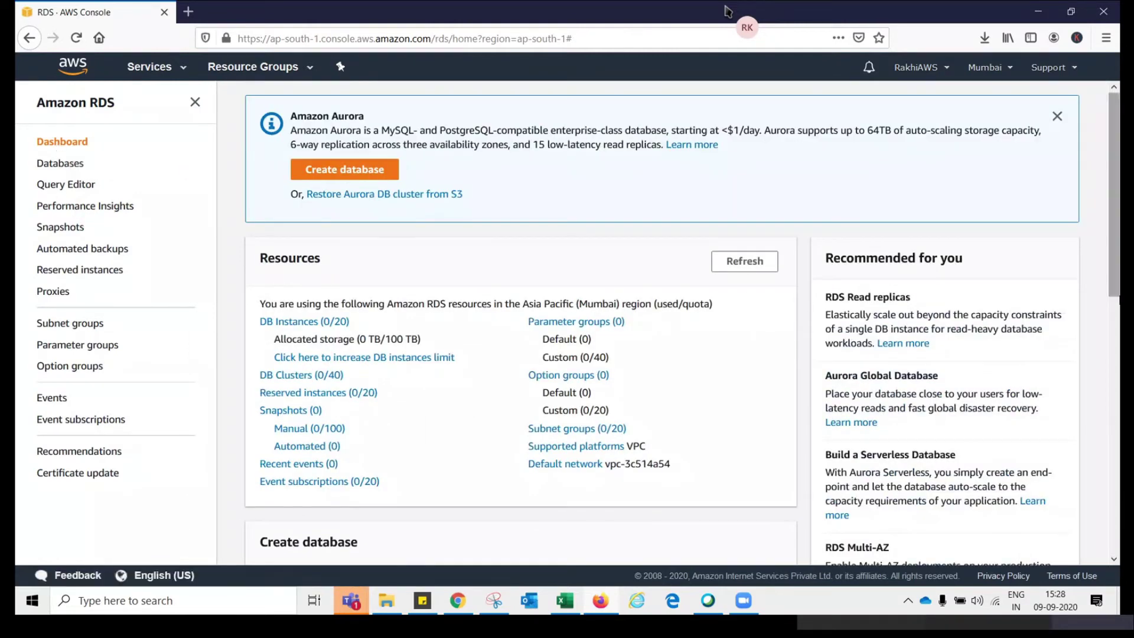
# Scroll through the Mumbai RDS dashboard to review DB instances, parameter groups and subnet groups
pyautogui.scroll(-3, 748, 299)
pyautogui.moveTo(1118, 287); pyautogui.dragTo(1116, 245)
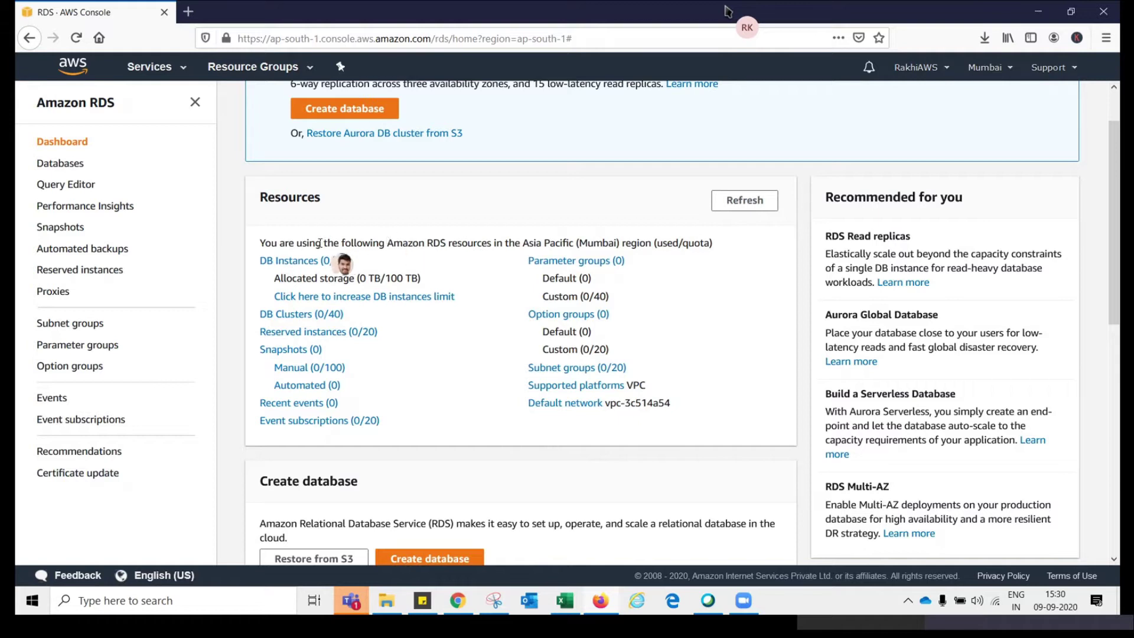
pyautogui.scroll(1, 1113, 182)
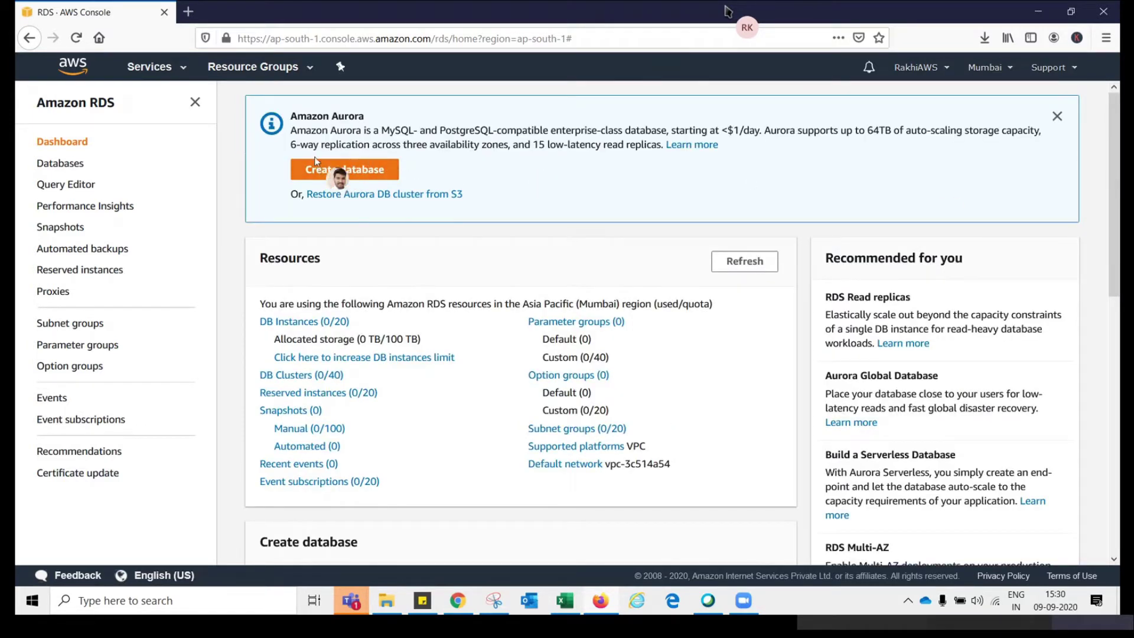
# Start a new database from the Amazon Aurora banner on the RDS dashboard
pyautogui.click(358, 177)
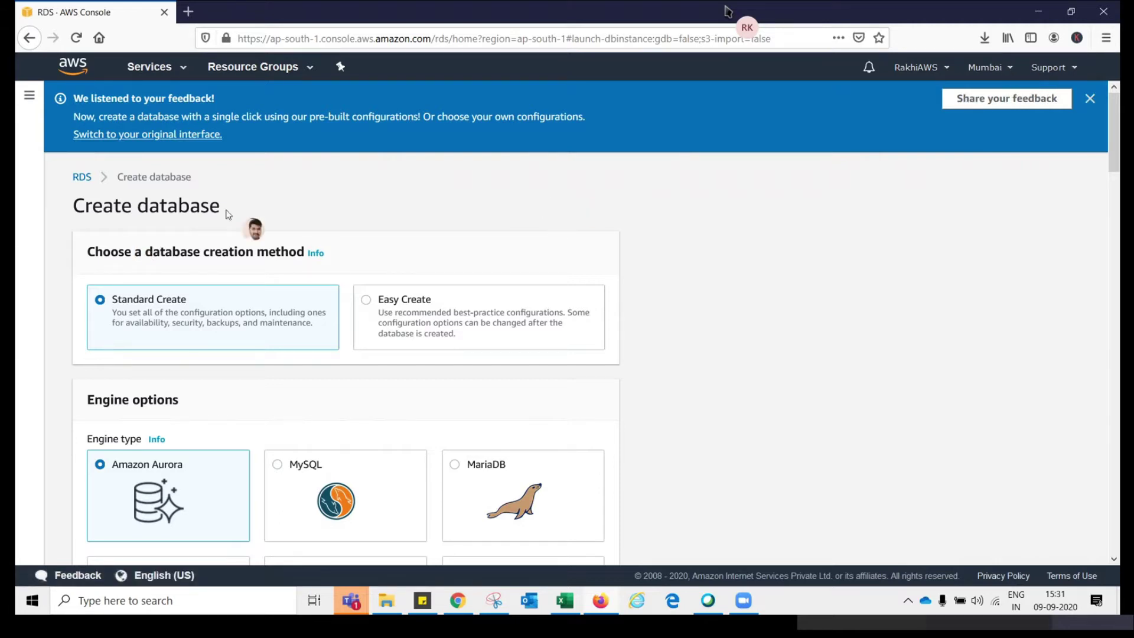
pyautogui.click(1012, 68)
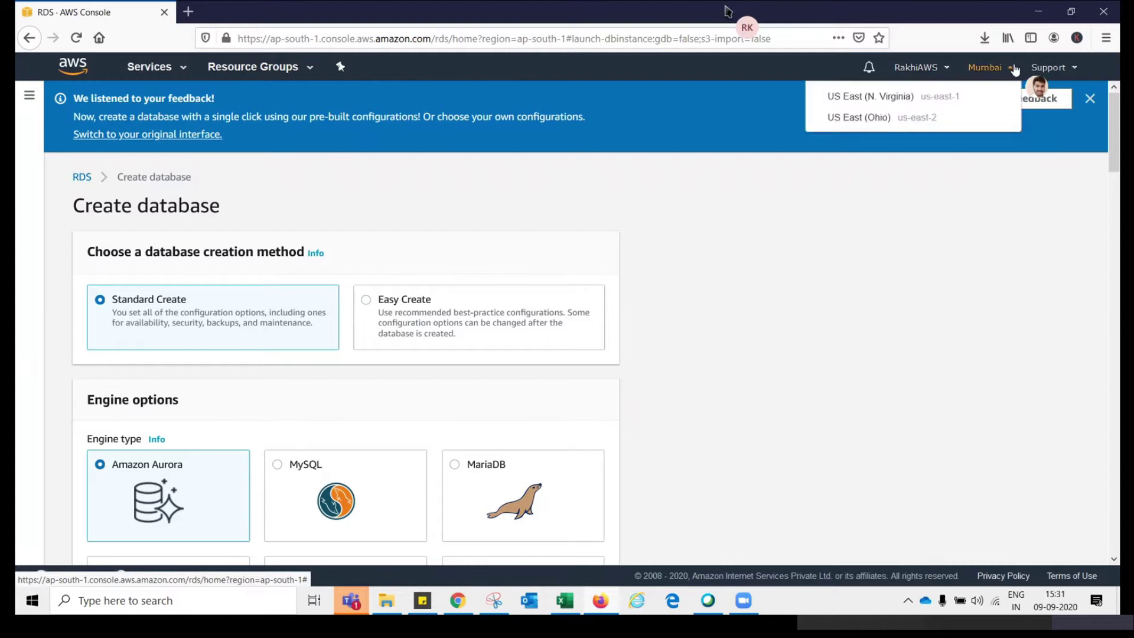
pyautogui.click(1062, 261)
pyautogui.moveTo(1117, 145); pyautogui.dragTo(1109, 194)
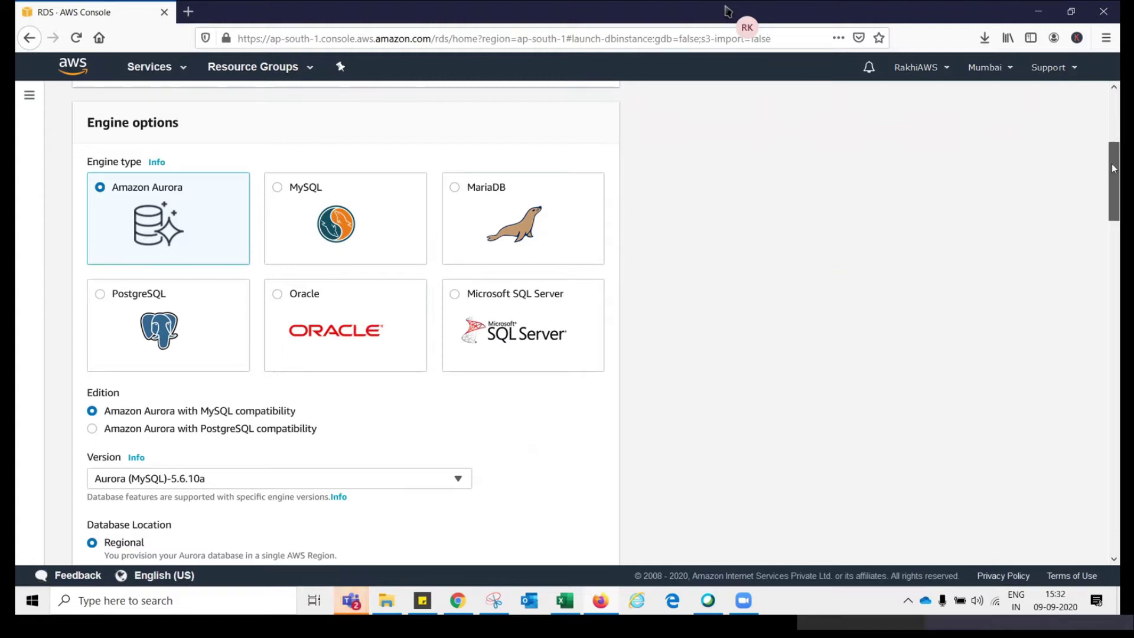
pyautogui.moveTo(1113, 168); pyautogui.dragTo(1113, 187)
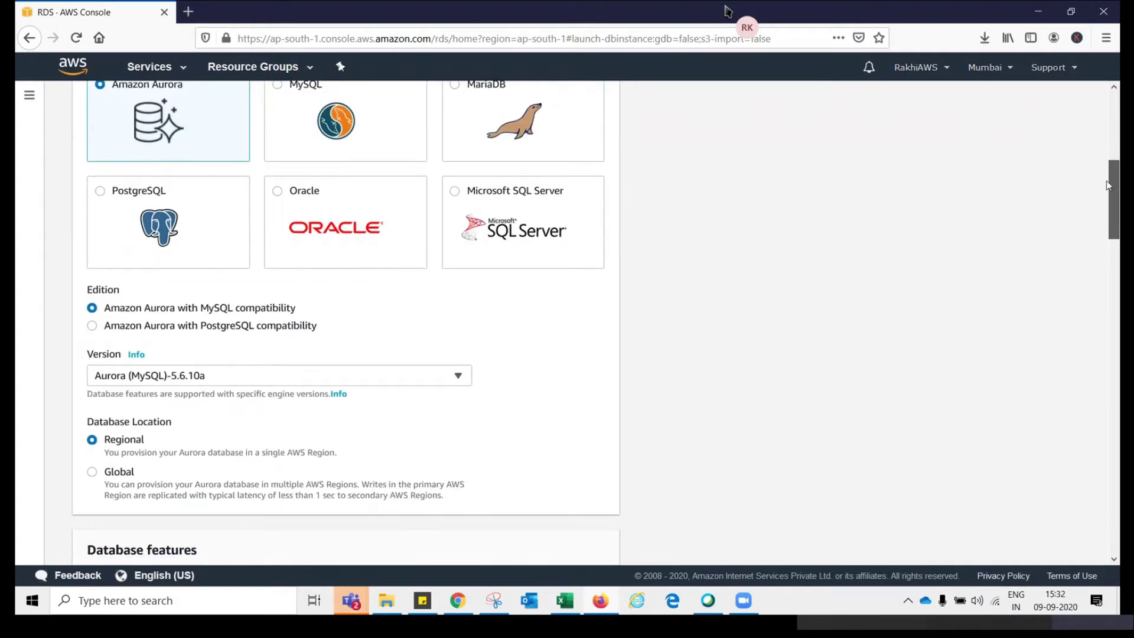
# Choose MySQL Community as the engine with version MySQL 8.0.20
pyautogui.click(349, 127)
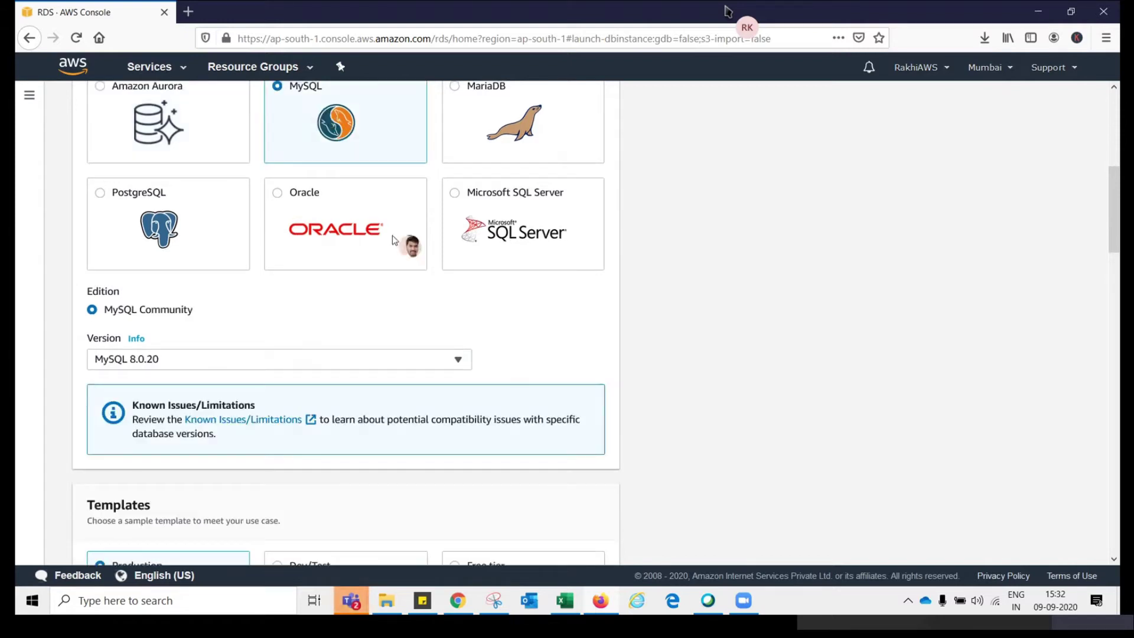
pyautogui.moveTo(1117, 205); pyautogui.dragTo(1117, 228)
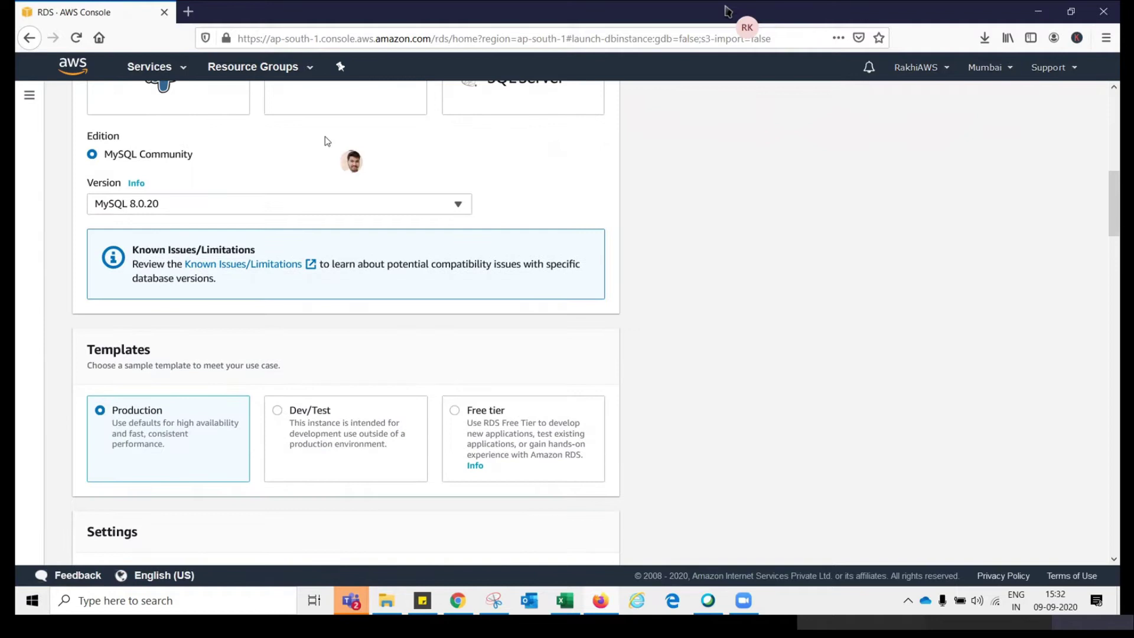
pyautogui.click(207, 205)
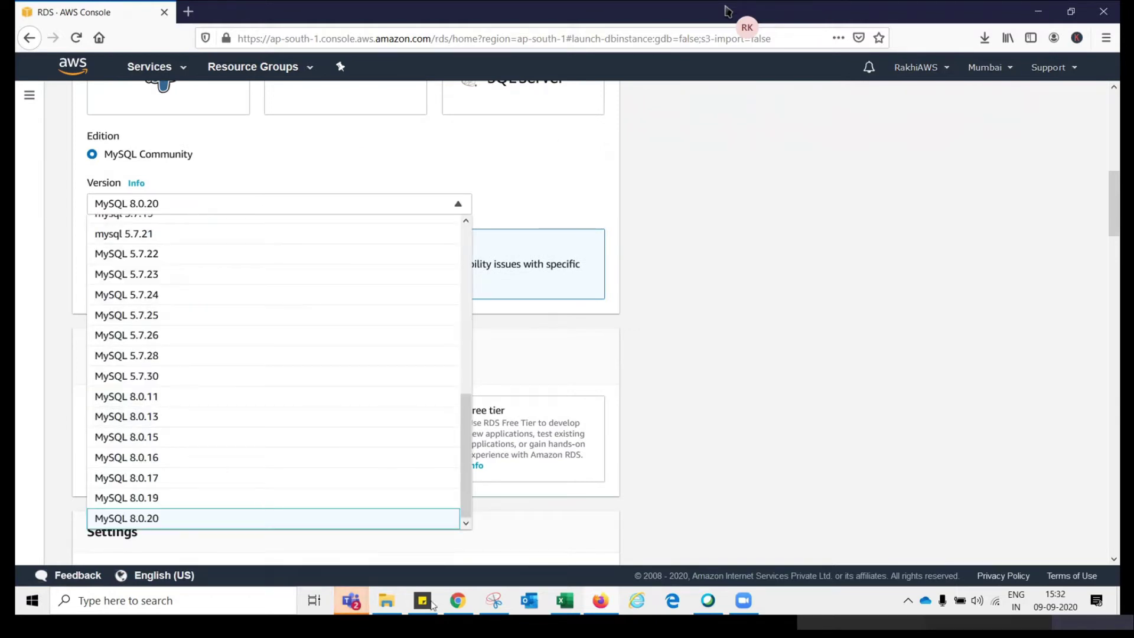
pyautogui.moveTo(465, 407); pyautogui.dragTo(465, 254)
pyautogui.scroll(1, 455, 269)
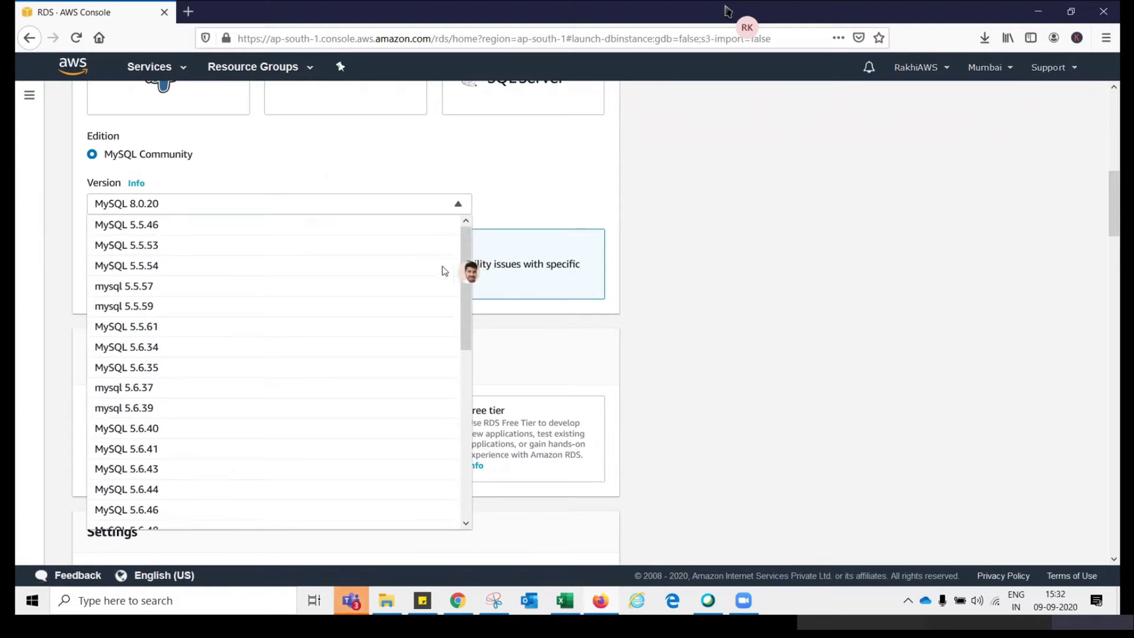
pyautogui.scroll(-10, 405, 412)
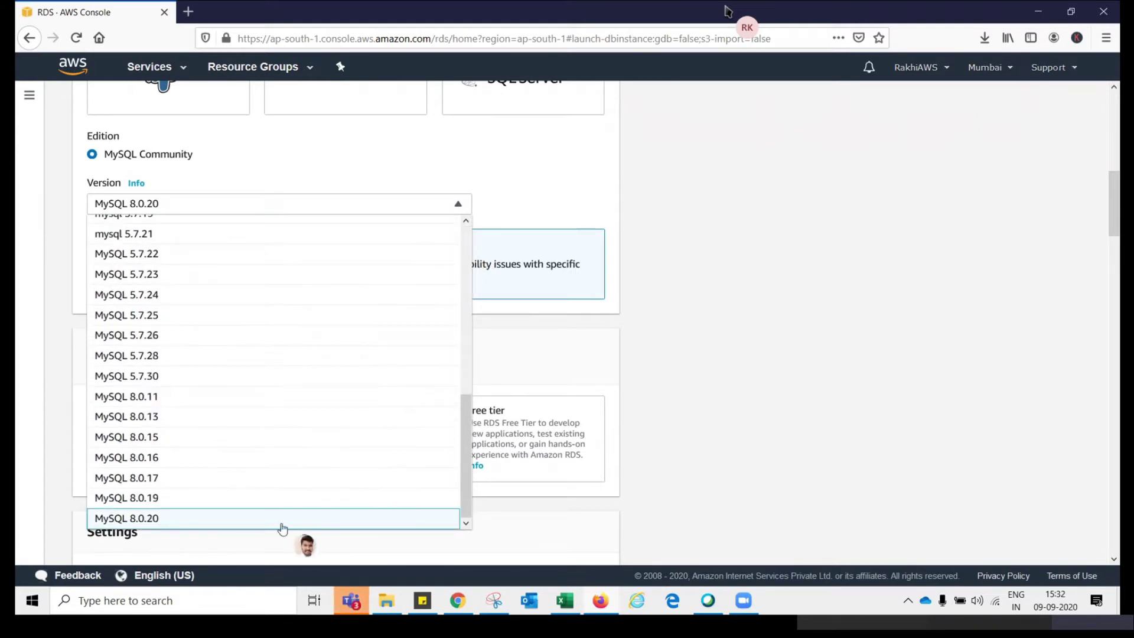
pyautogui.click(284, 520)
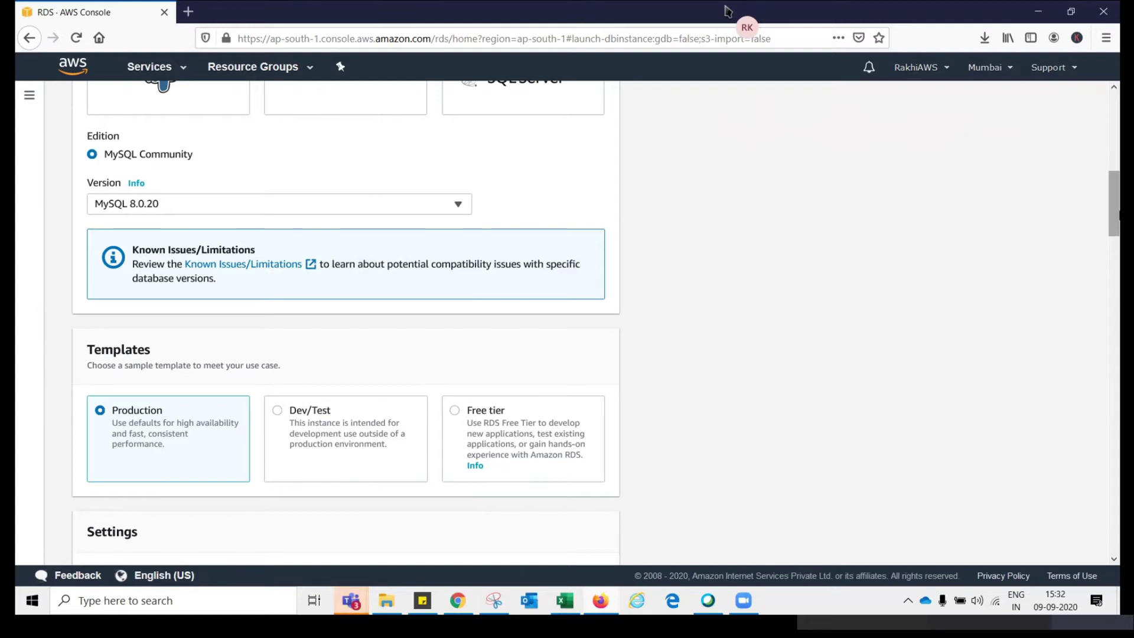
# Select the Free tier template instead of Production for database-1
pyautogui.scroll(-3, 285, 303)
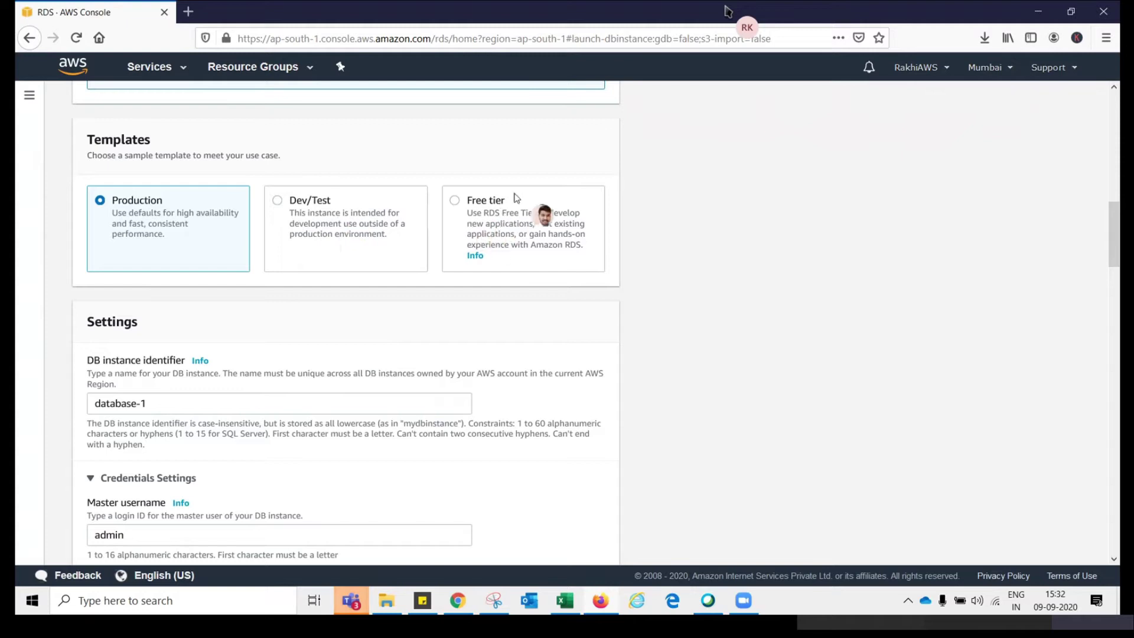
pyautogui.click(503, 211)
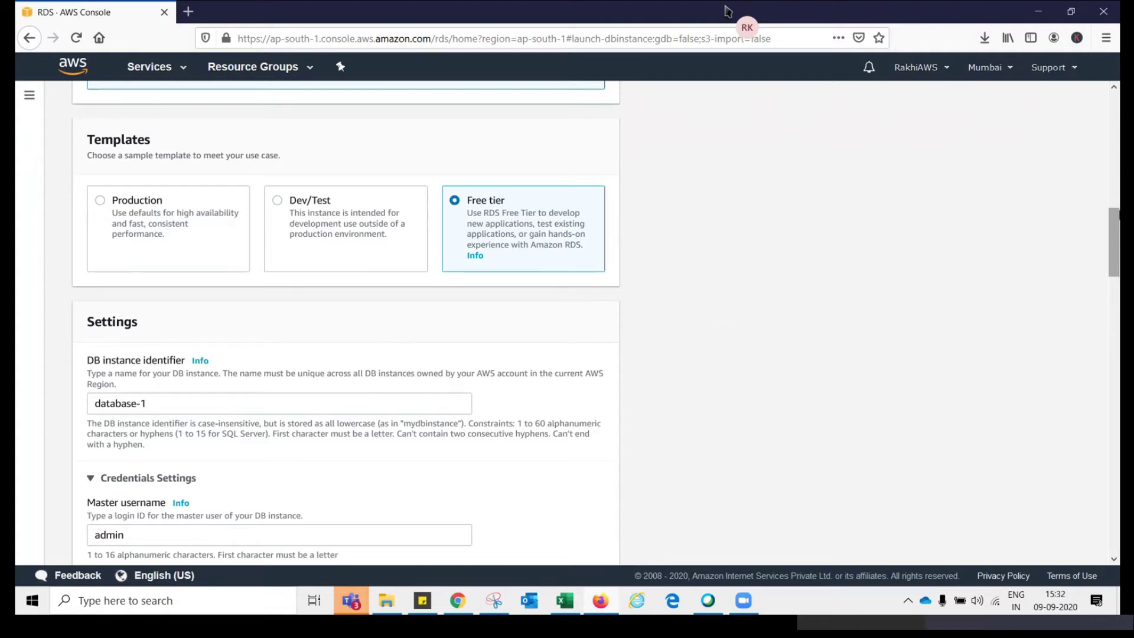
pyautogui.scroll(-2, 1116, 232)
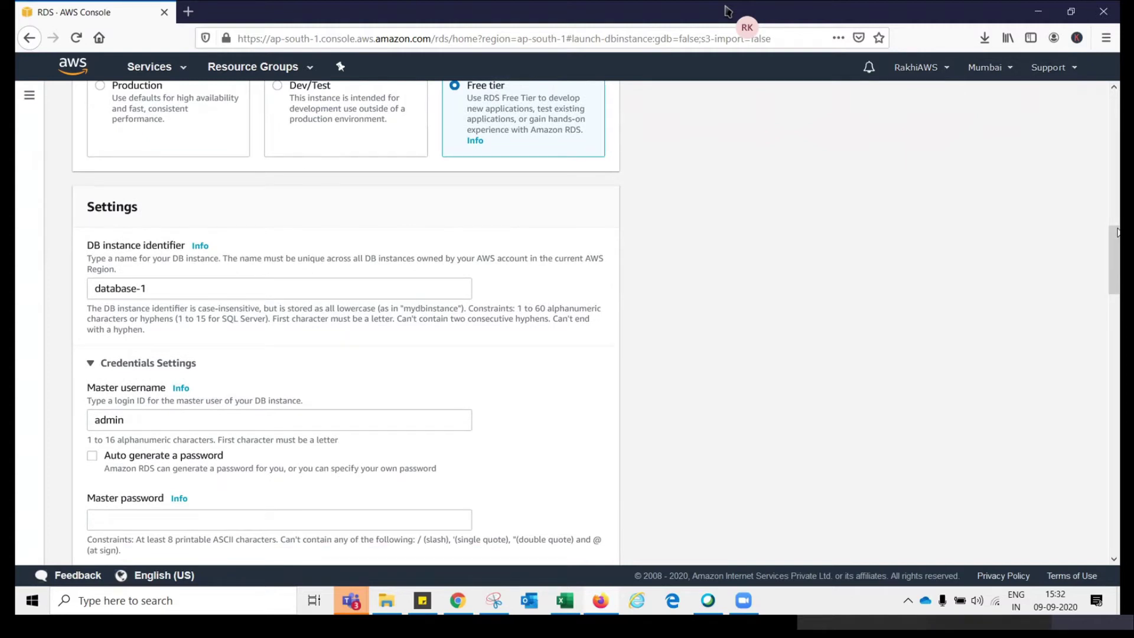
# Keep instance identifier database-1 and master username admin, and auto-generate the master password
pyautogui.scroll(-1, 1117, 232)
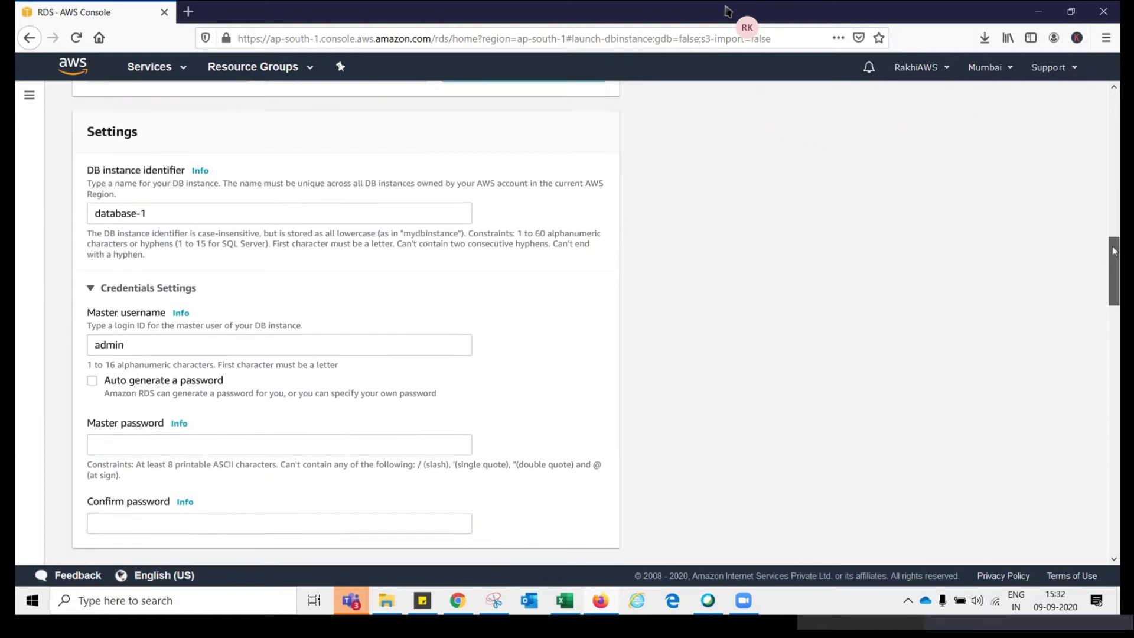
pyautogui.doubleClick(177, 205)
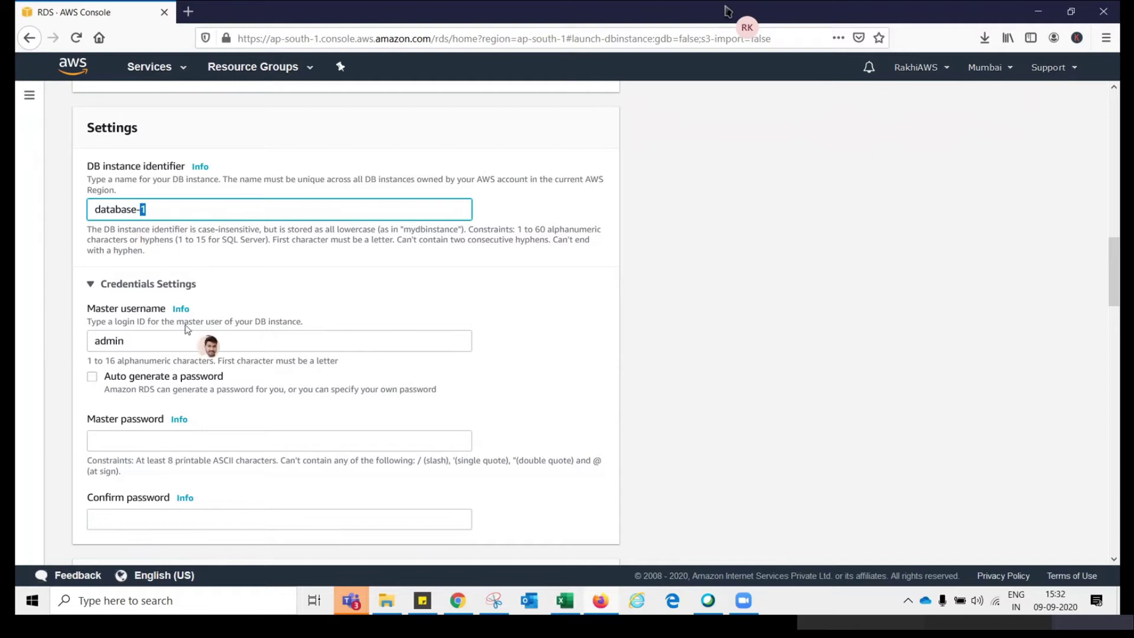
pyautogui.doubleClick(166, 334)
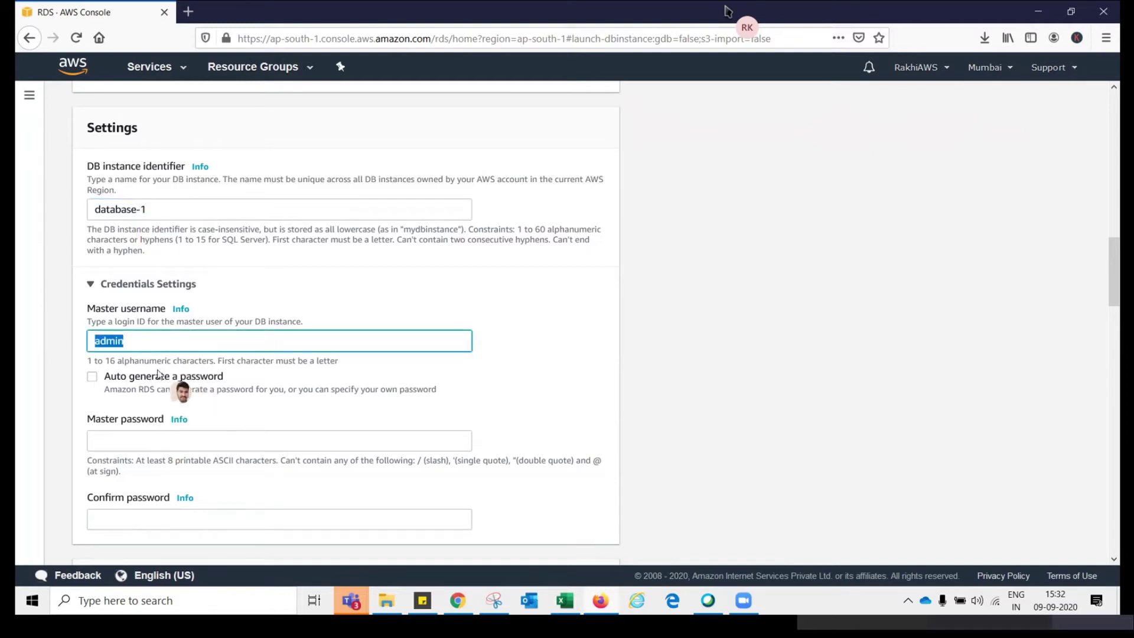
pyautogui.click(178, 209)
pyautogui.moveTo(141, 209); pyautogui.dragTo(94, 209)
pyautogui.click(153, 341)
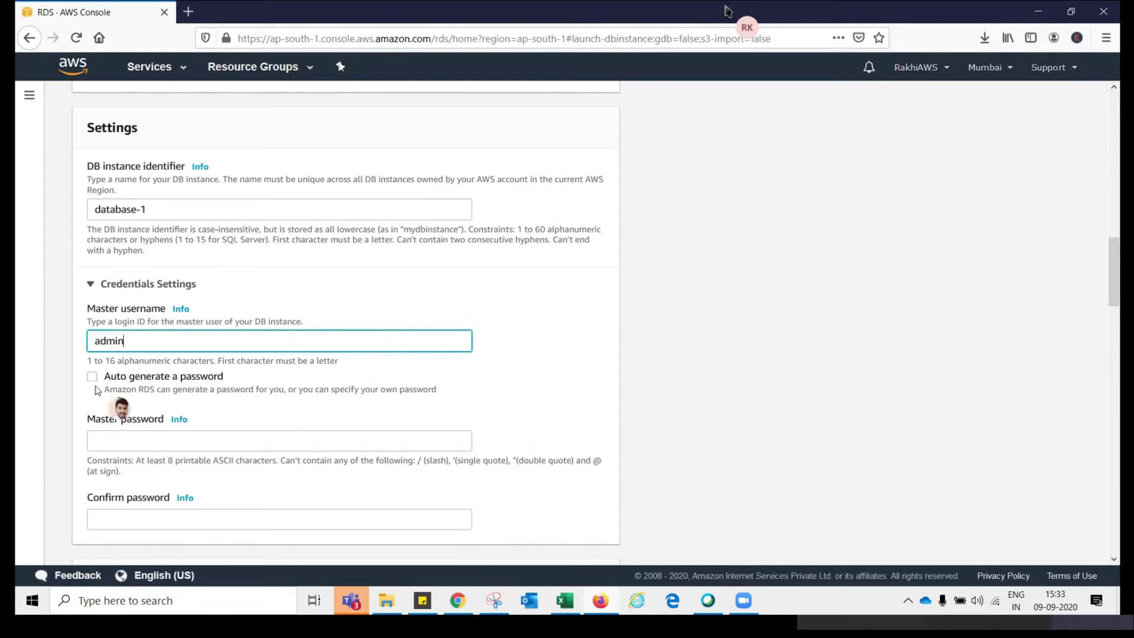
pyautogui.click(93, 378)
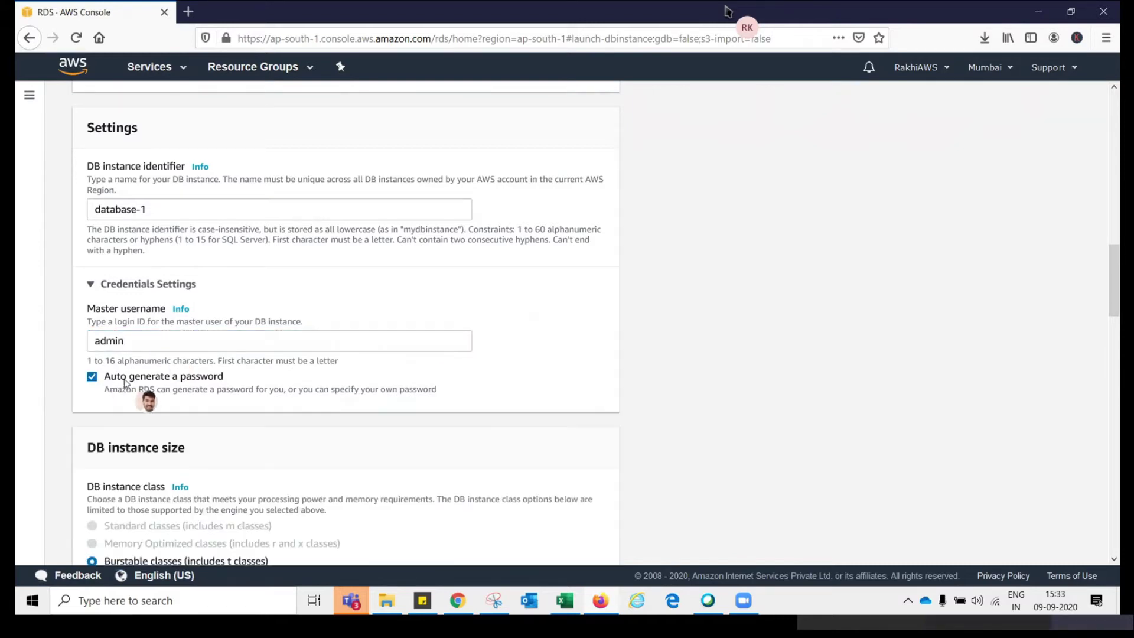
pyautogui.moveTo(1118, 290); pyautogui.dragTo(1116, 331)
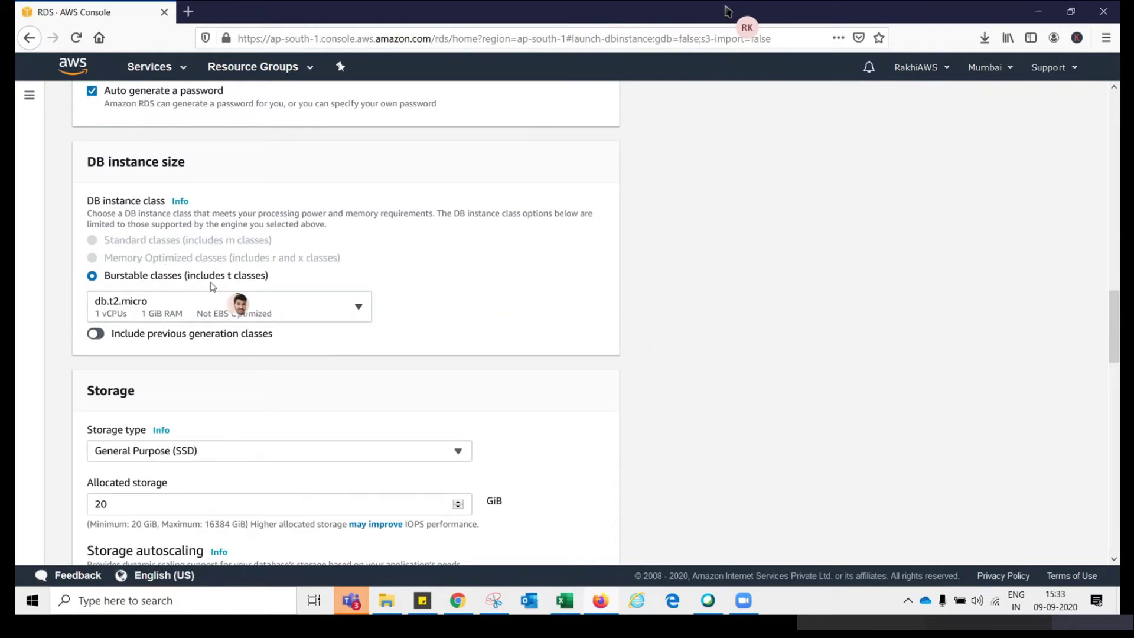
pyautogui.click(207, 301)
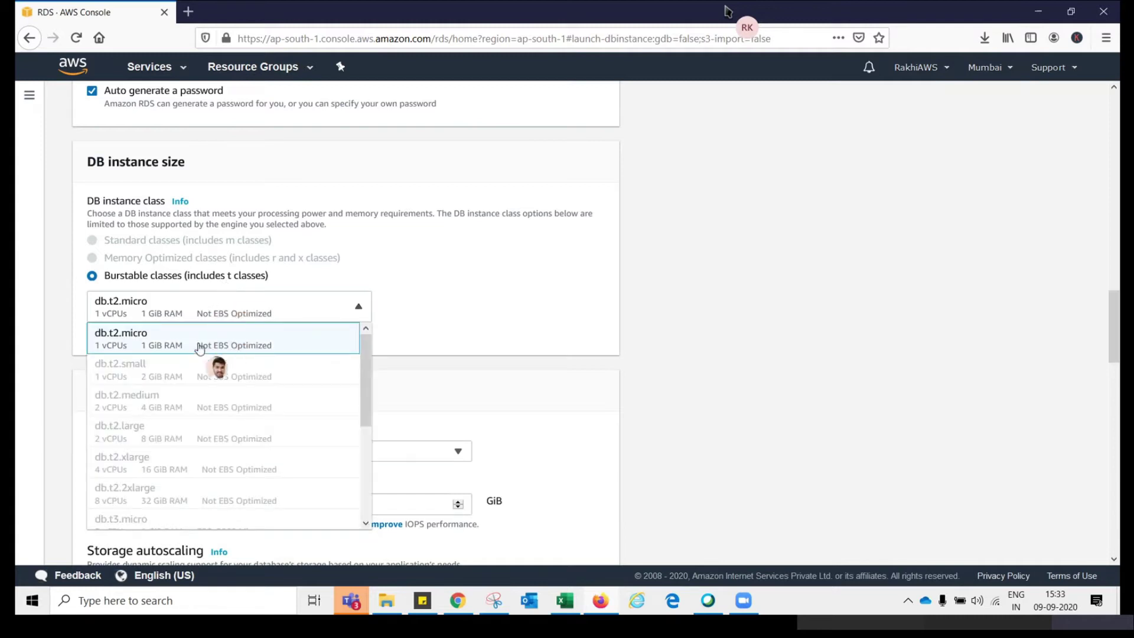
pyautogui.scroll(-3, 356, 458)
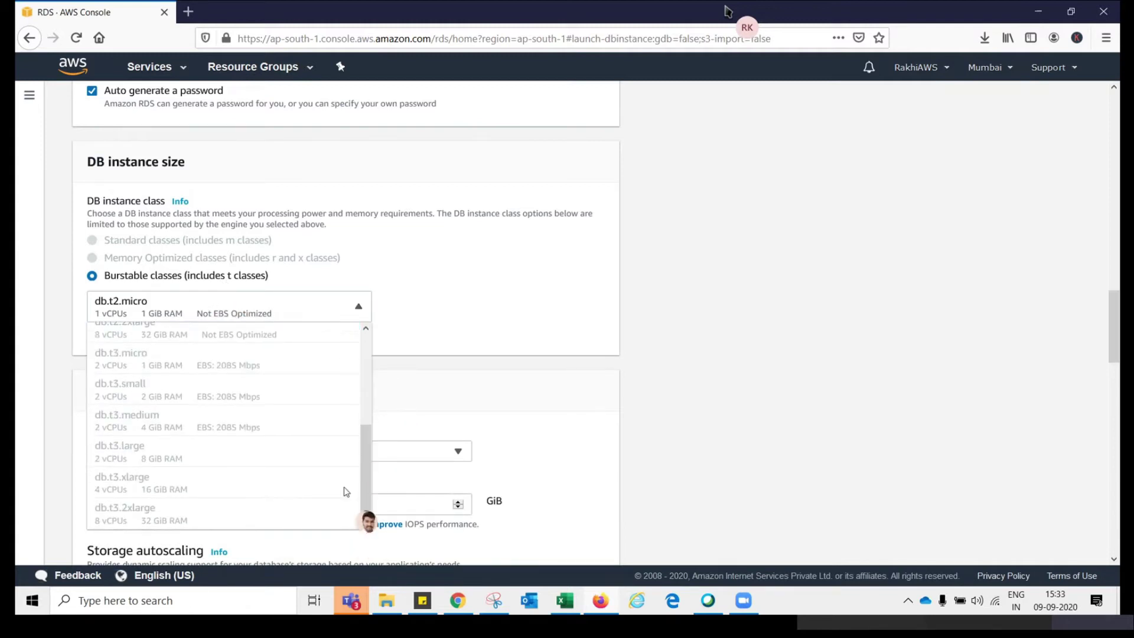
pyautogui.scroll(5, 348, 472)
pyautogui.click(300, 346)
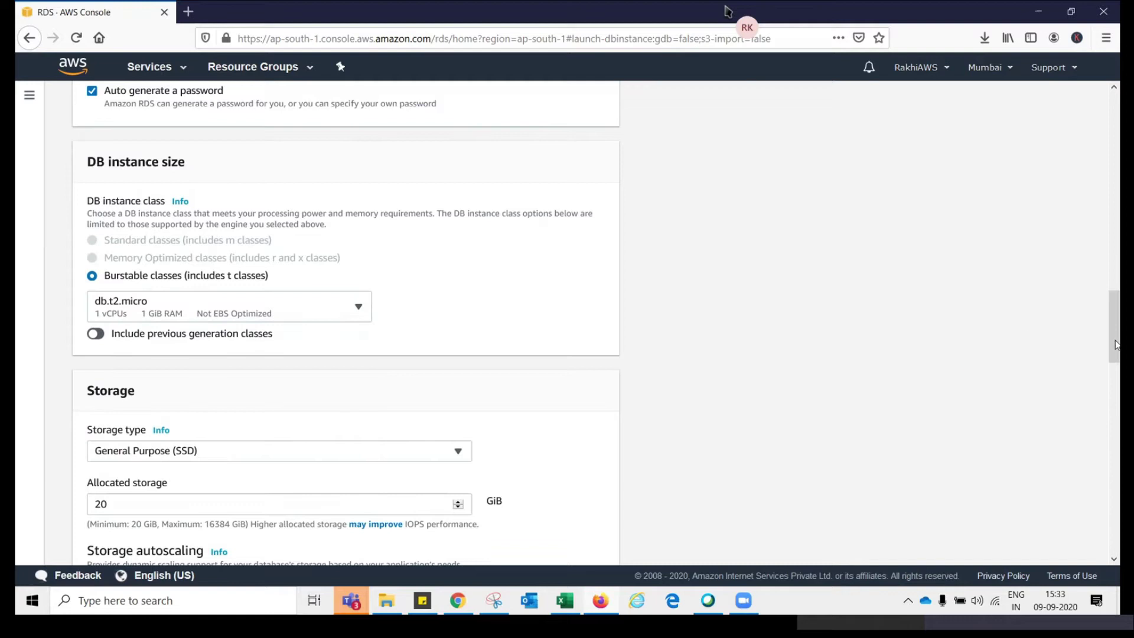
pyautogui.moveTo(1117, 332); pyautogui.dragTo(1118, 242)
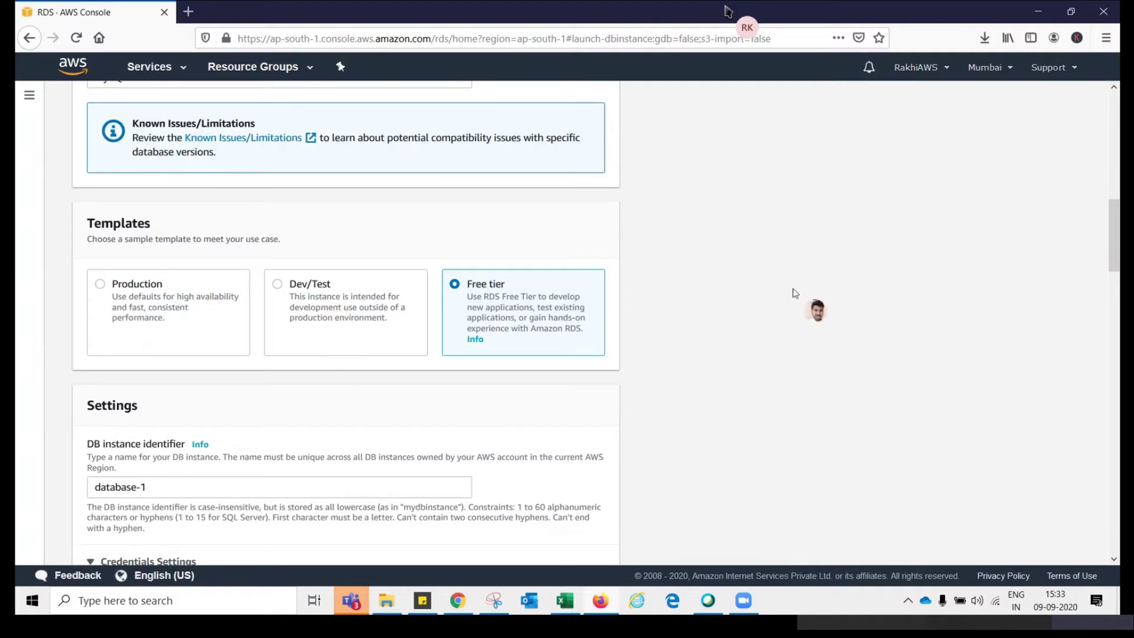
pyautogui.moveTo(1117, 251); pyautogui.dragTo(1086, 373)
pyautogui.click(215, 313)
pyautogui.click(305, 264)
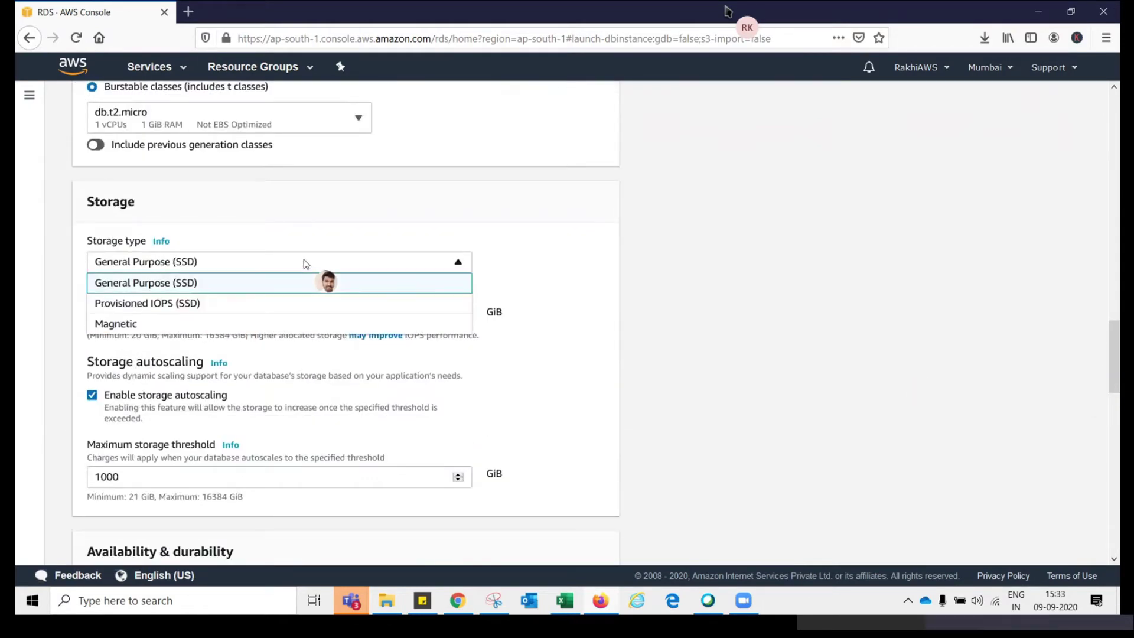
pyautogui.click(260, 236)
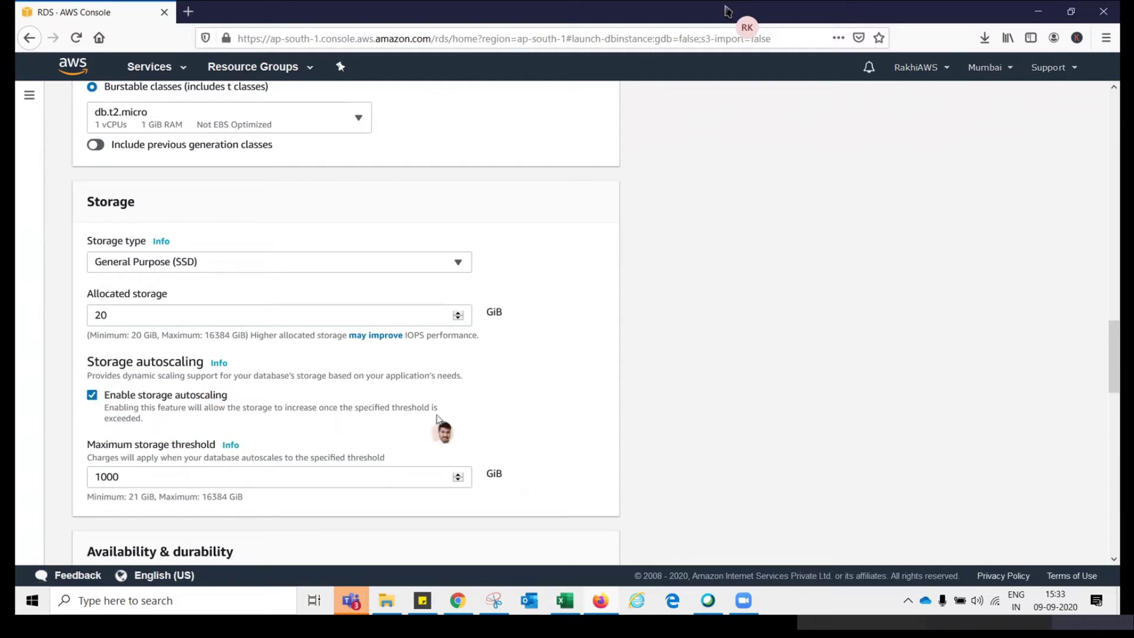
pyautogui.scroll(-3, 384, 322)
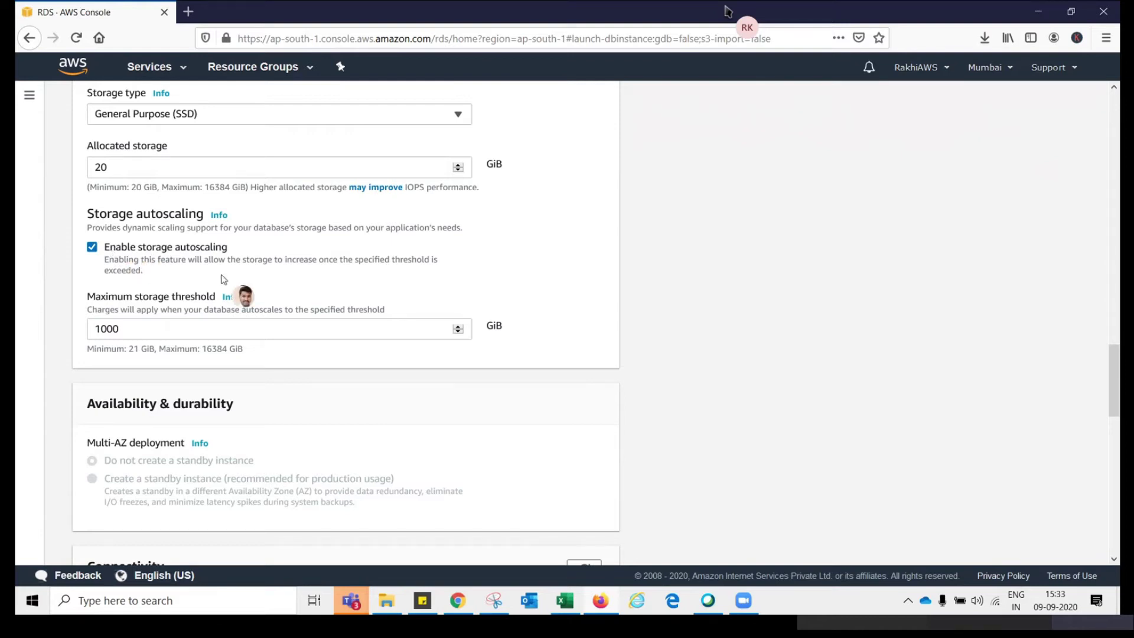
pyautogui.click(177, 247)
pyautogui.click(122, 172)
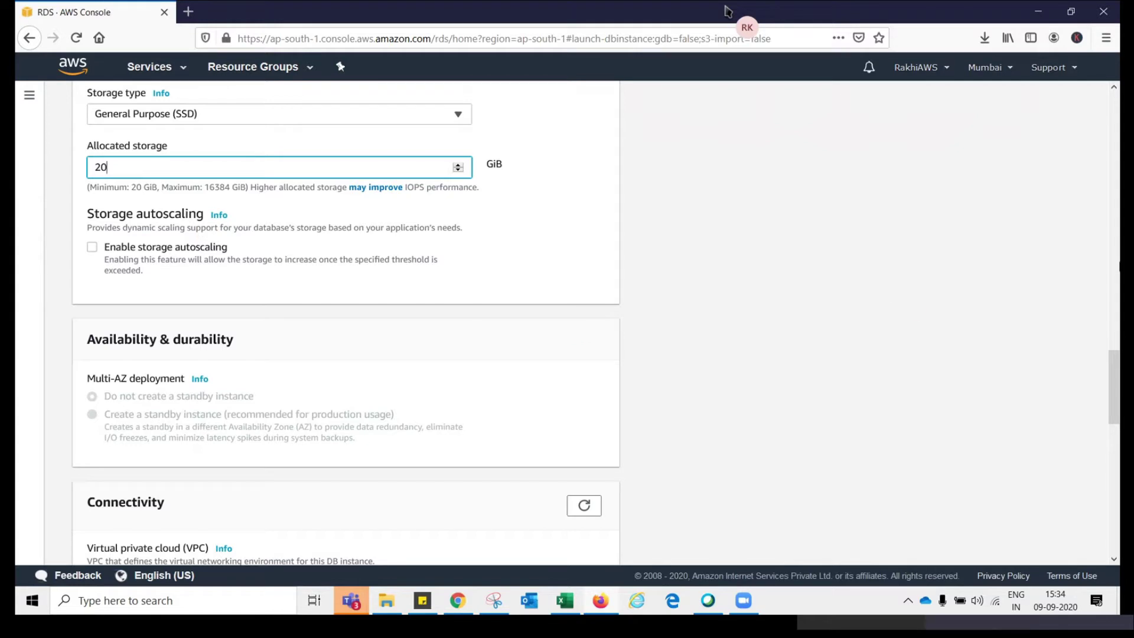
pyautogui.scroll(1, 1112, 373)
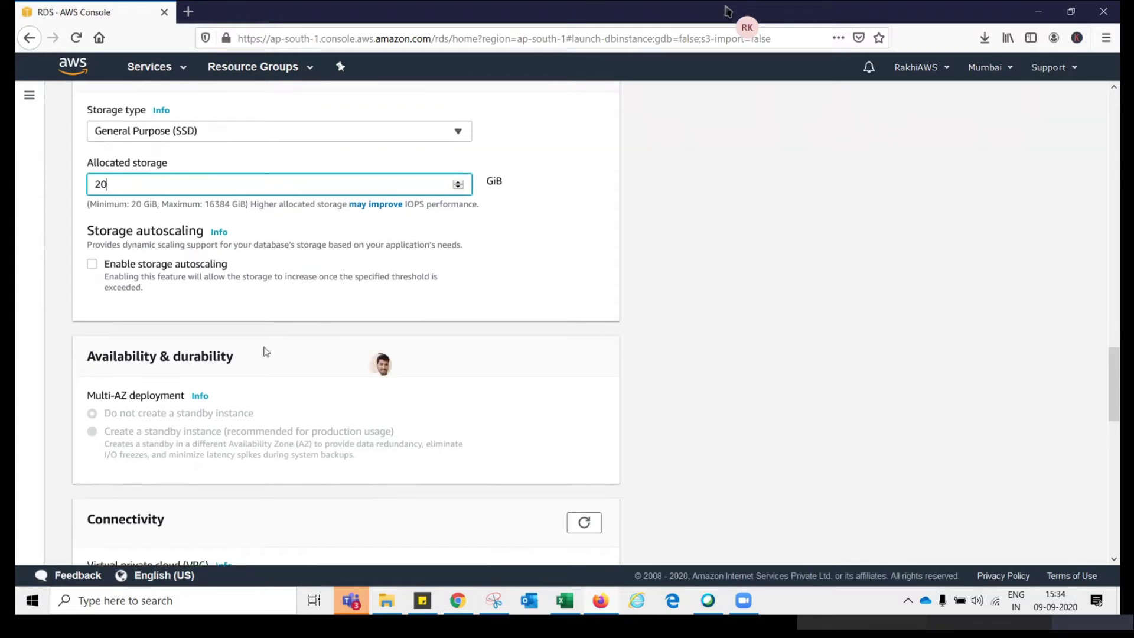
pyautogui.click(93, 265)
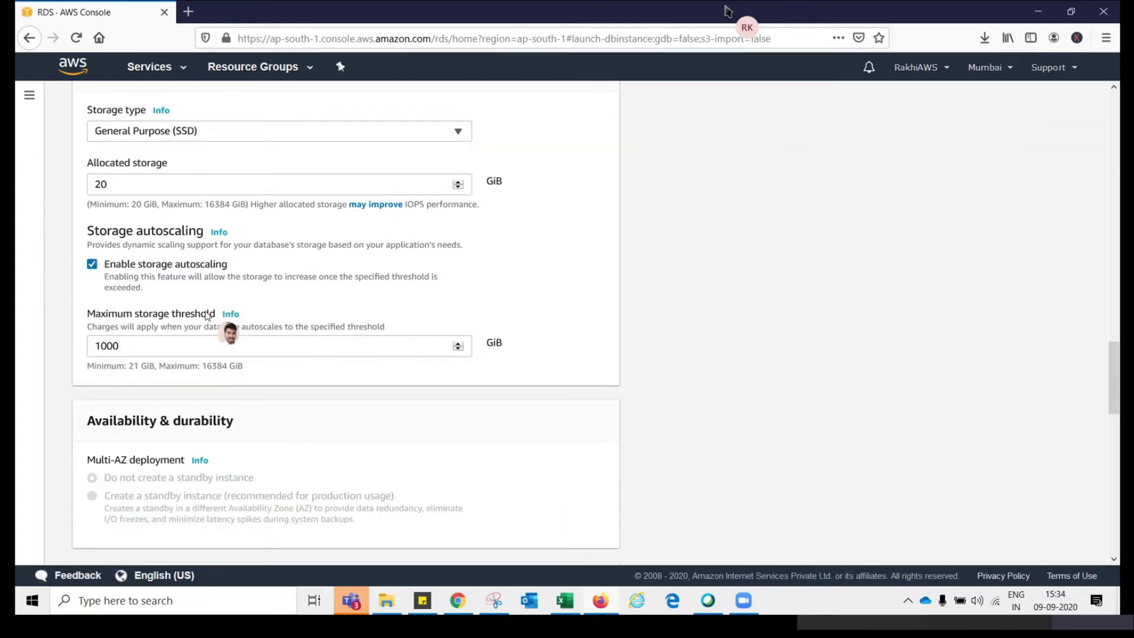
pyautogui.click(118, 180)
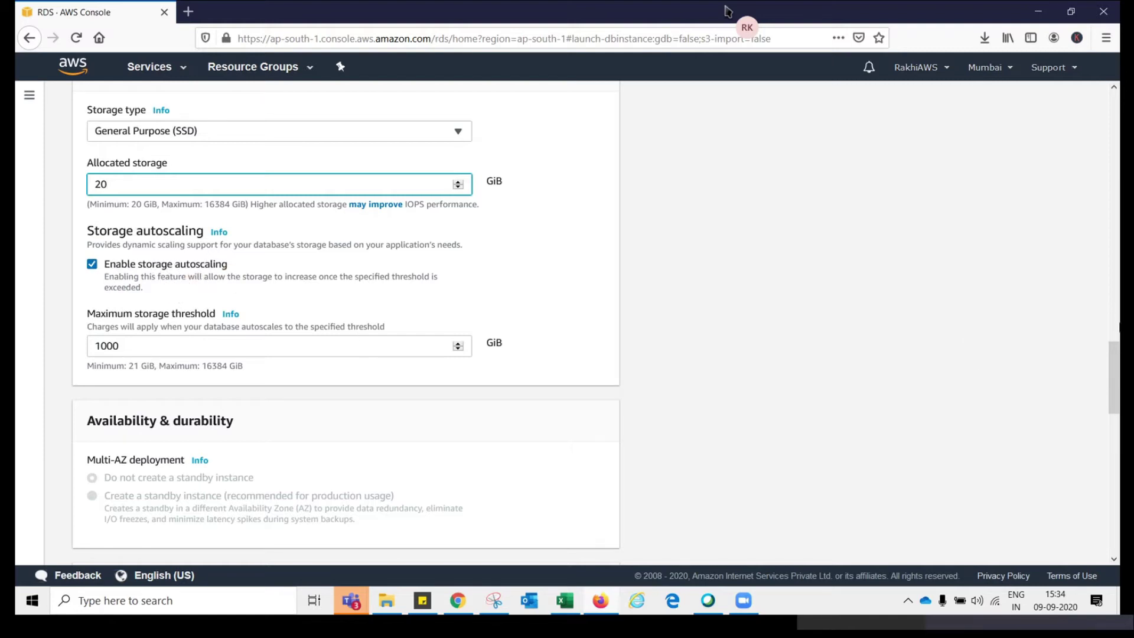
pyautogui.scroll(1, 1118, 344)
pyautogui.scroll(8, 1119, 344)
pyautogui.scroll(-8, 1119, 345)
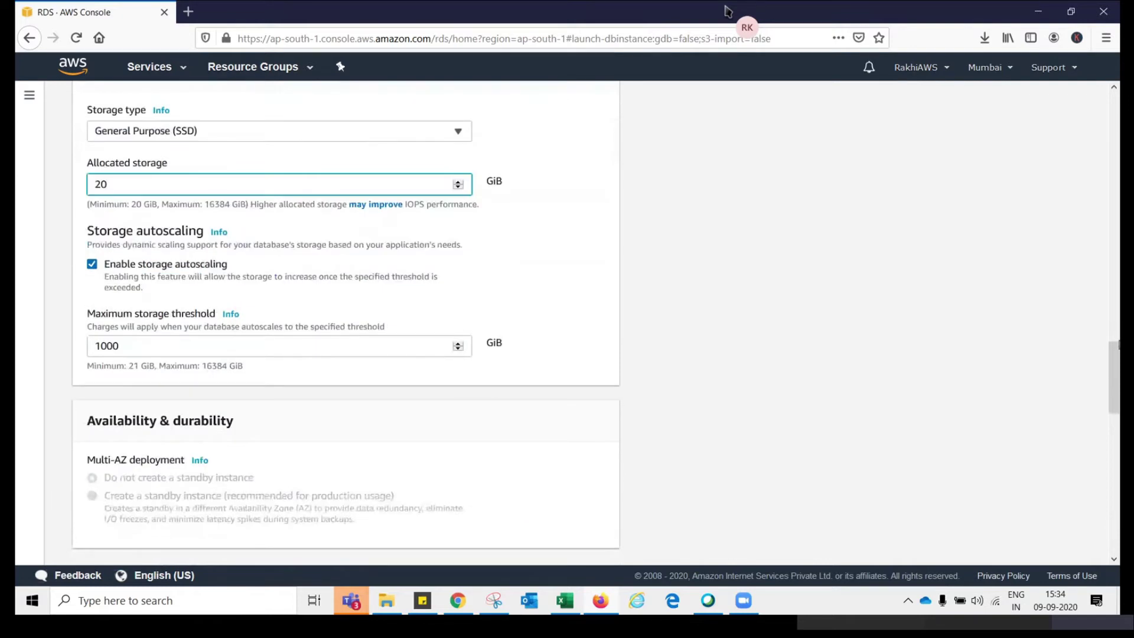
pyautogui.scroll(5, 1118, 344)
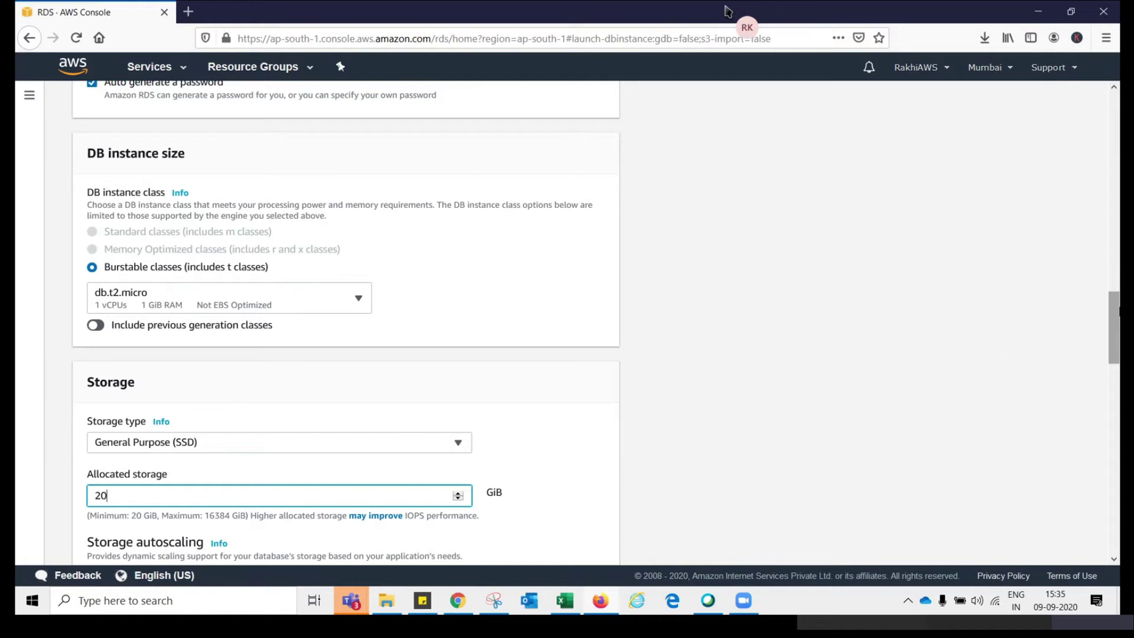
pyautogui.moveTo(1118, 312); pyautogui.dragTo(1110, 380)
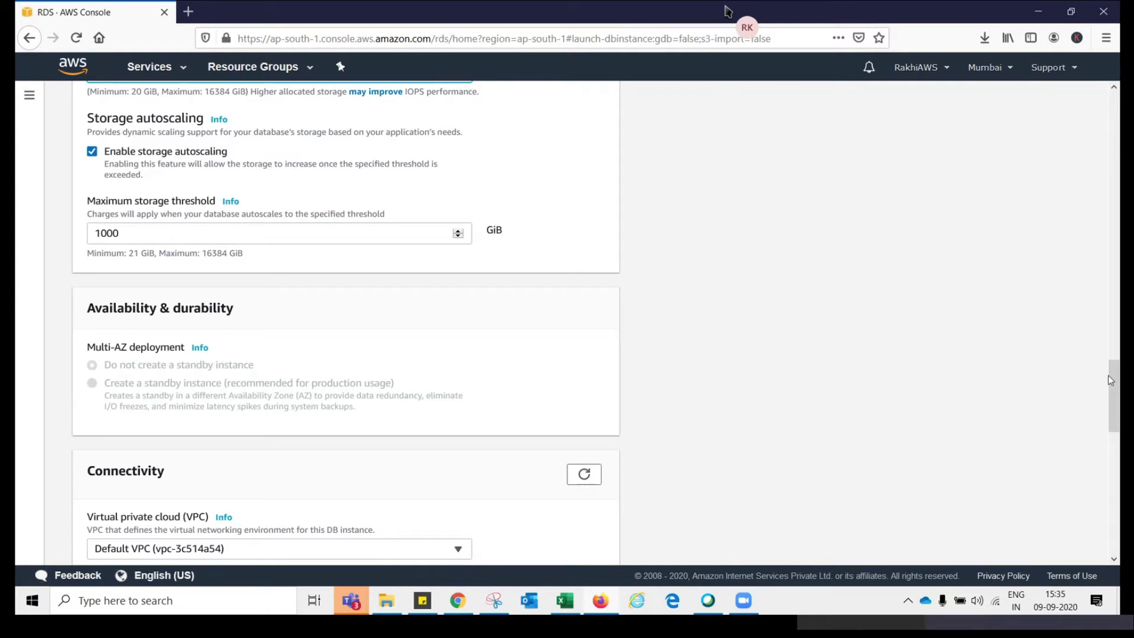
pyautogui.moveTo(1117, 386); pyautogui.dragTo(1117, 446)
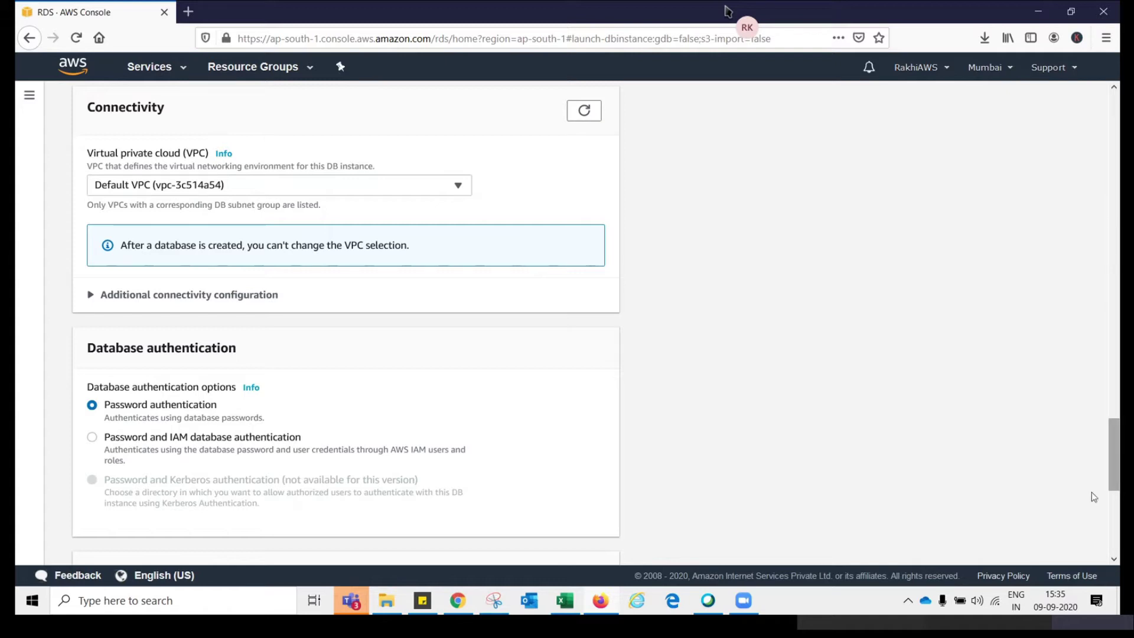
pyautogui.moveTo(1115, 469)
pyautogui.mouseDown()
pyautogui.moveTo(1116, 492)
pyautogui.moveTo(1115, 480)
pyautogui.mouseUp()
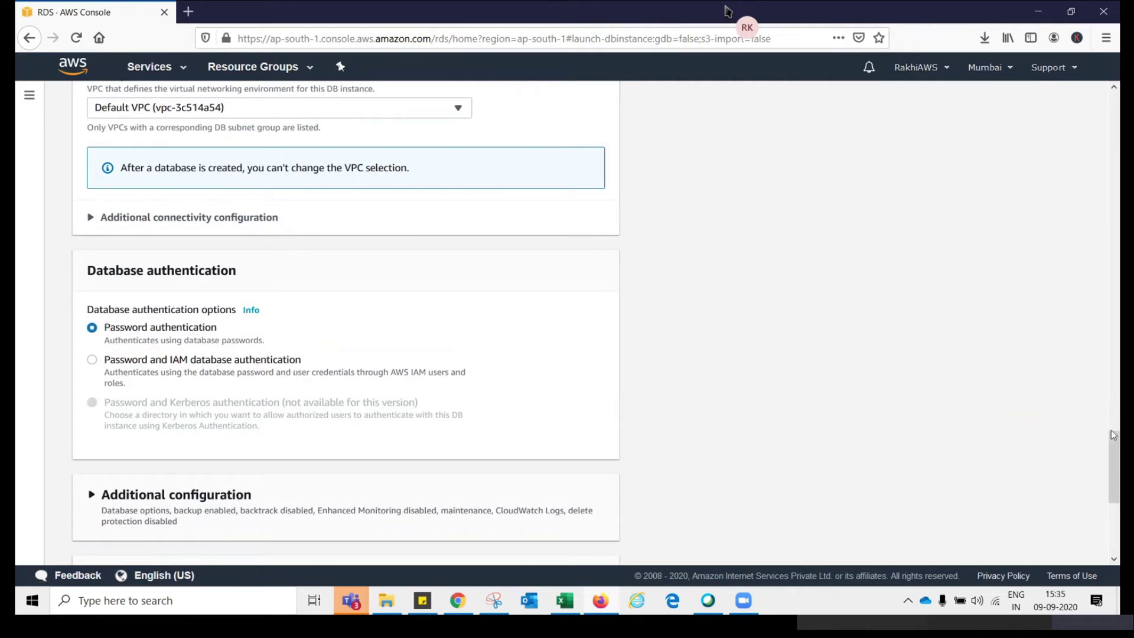
pyautogui.moveTo(1115, 452); pyautogui.dragTo(1083, 472)
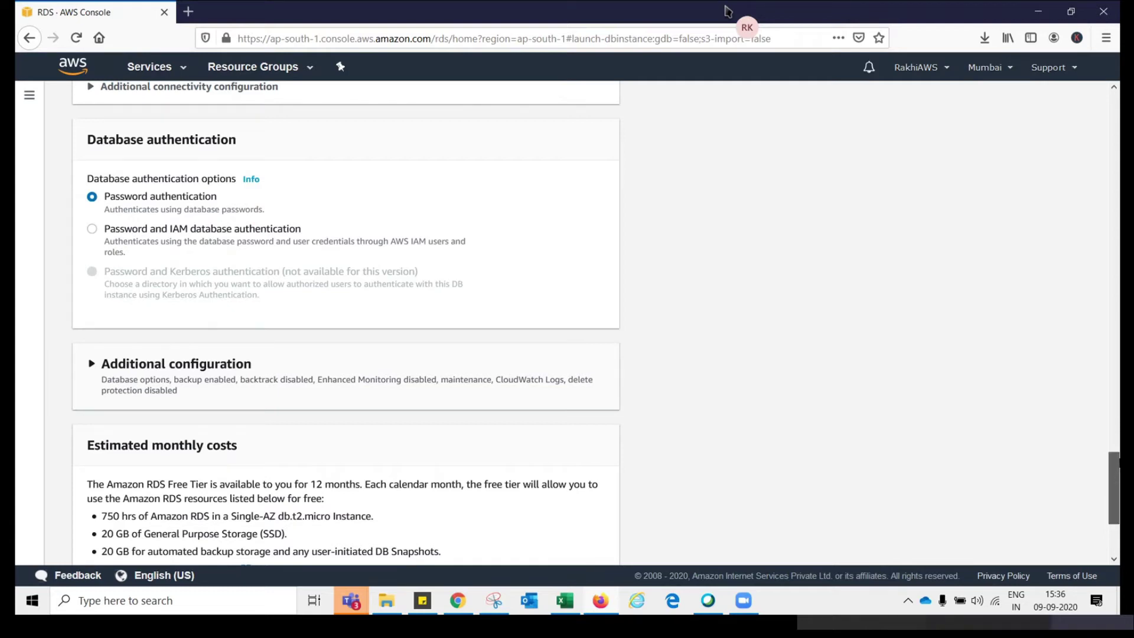
pyautogui.moveTo(1115, 473); pyautogui.dragTo(1118, 381)
pyautogui.scroll(-8, 1084, 456)
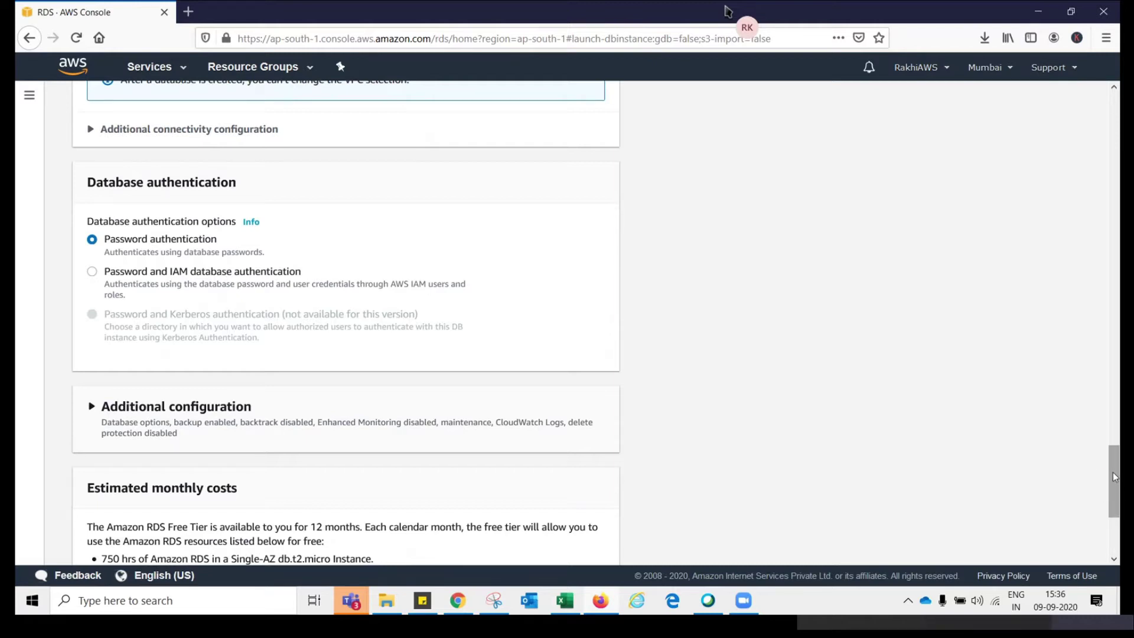
pyautogui.scroll(-4, 1090, 502)
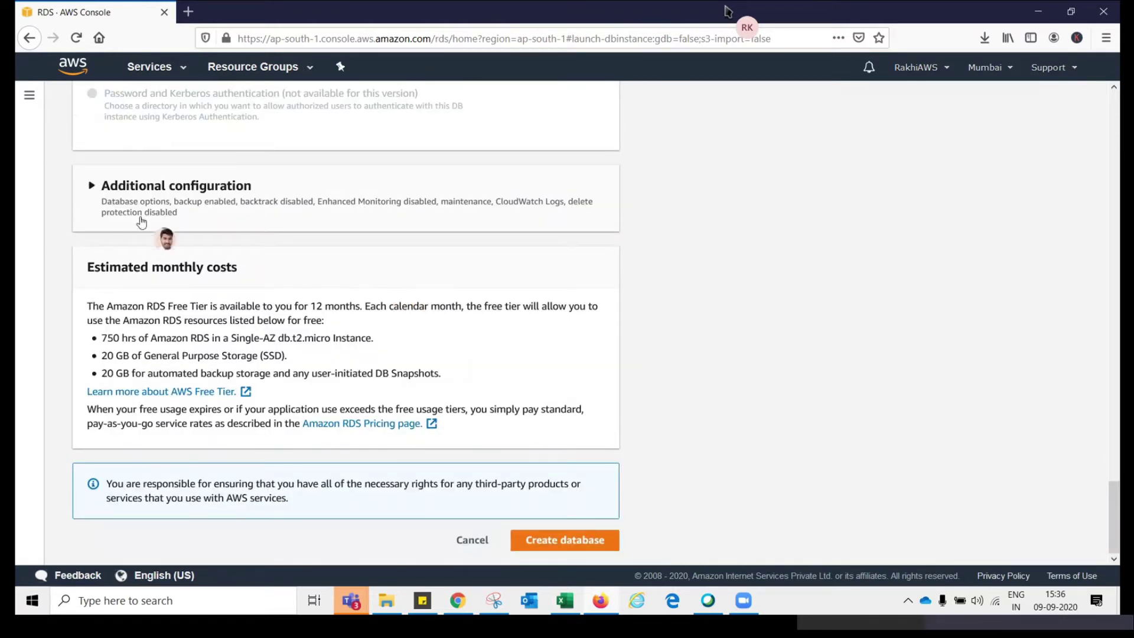
pyautogui.click(91, 187)
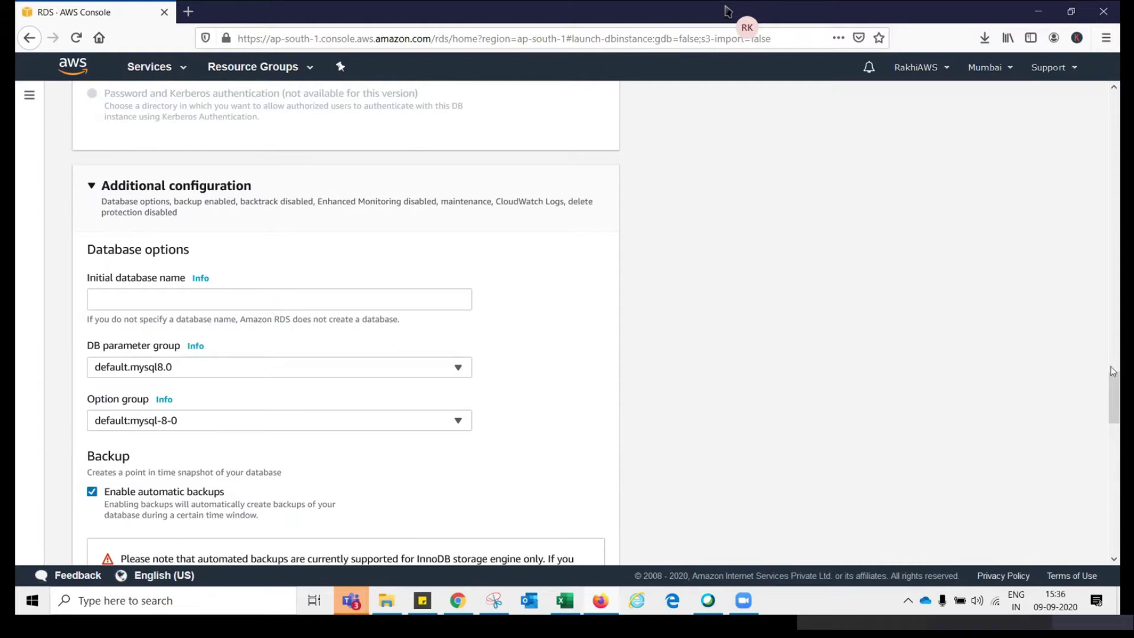
pyautogui.moveTo(1113, 374); pyautogui.dragTo(1112, 398)
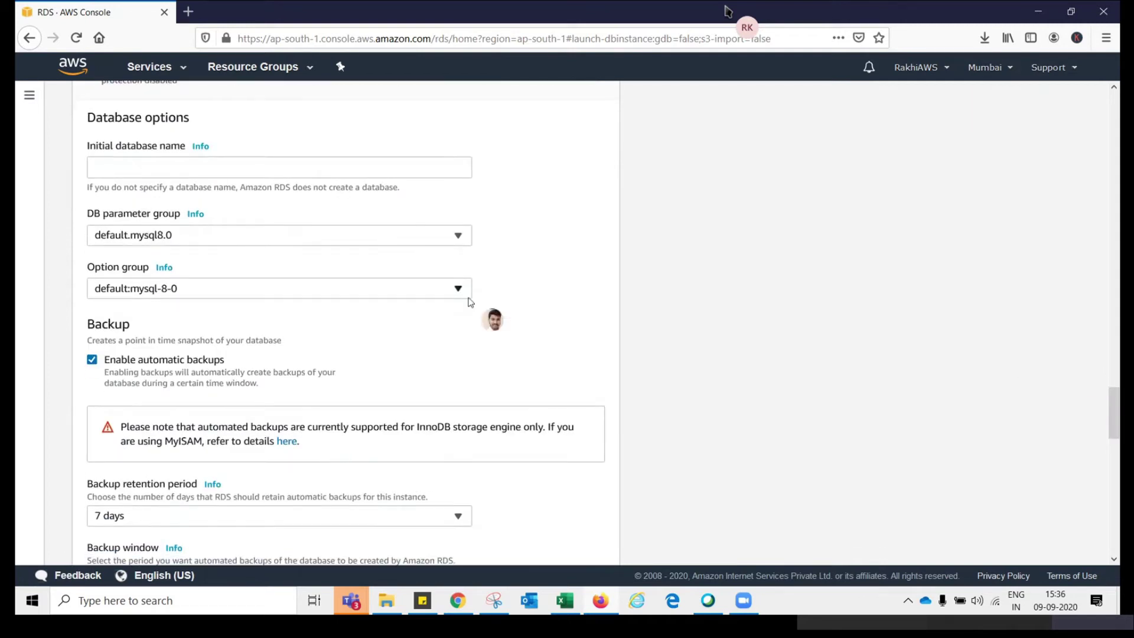
pyautogui.click(256, 172)
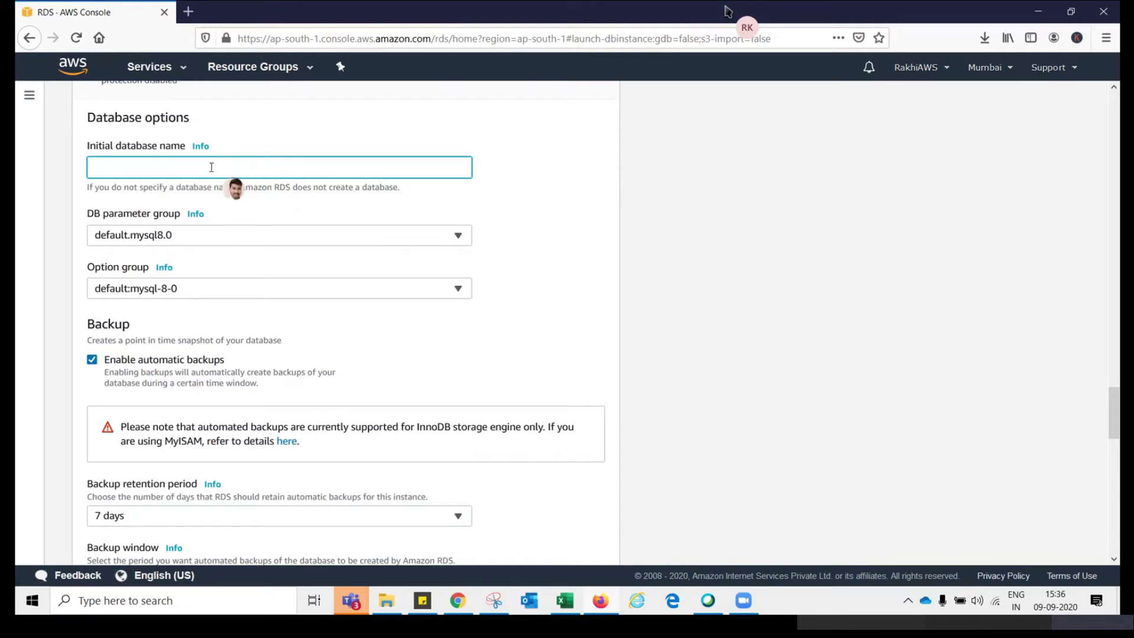
pyautogui.write('hgghghghg')
pyautogui.press('BackSpace')
pyautogui.press('BackSpace')
pyautogui.press('BackSpace')
pyautogui.press('BackSpace')
pyautogui.press('BackSpace')
pyautogui.press('BackSpace')
pyautogui.press('BackSpace')
pyautogui.click(1106, 407)
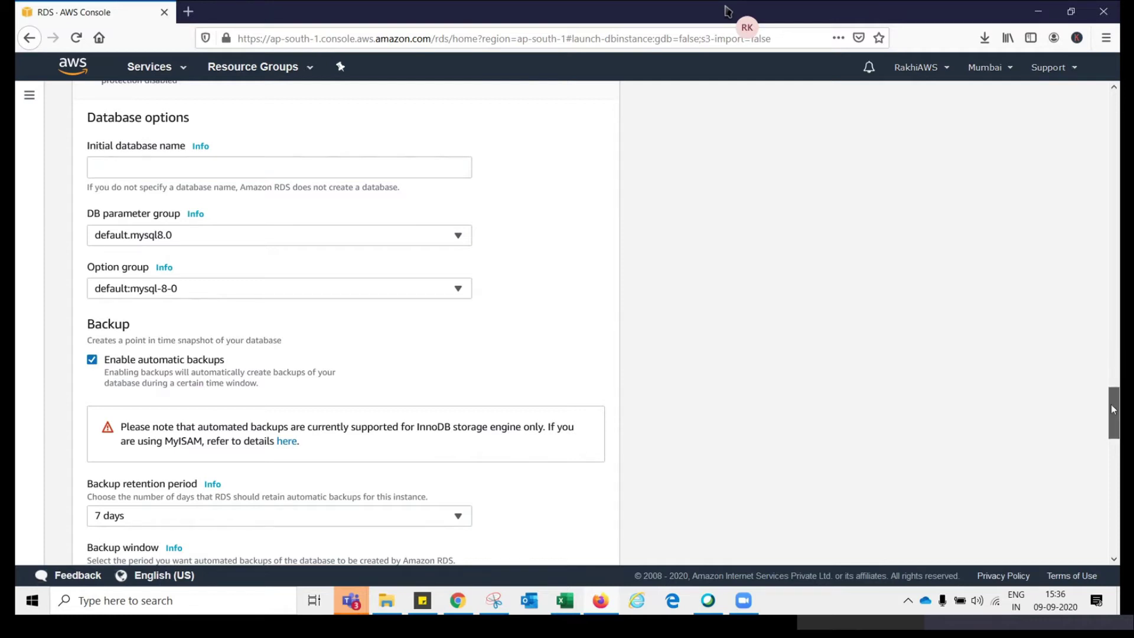
pyautogui.scroll(-4, 1113, 407)
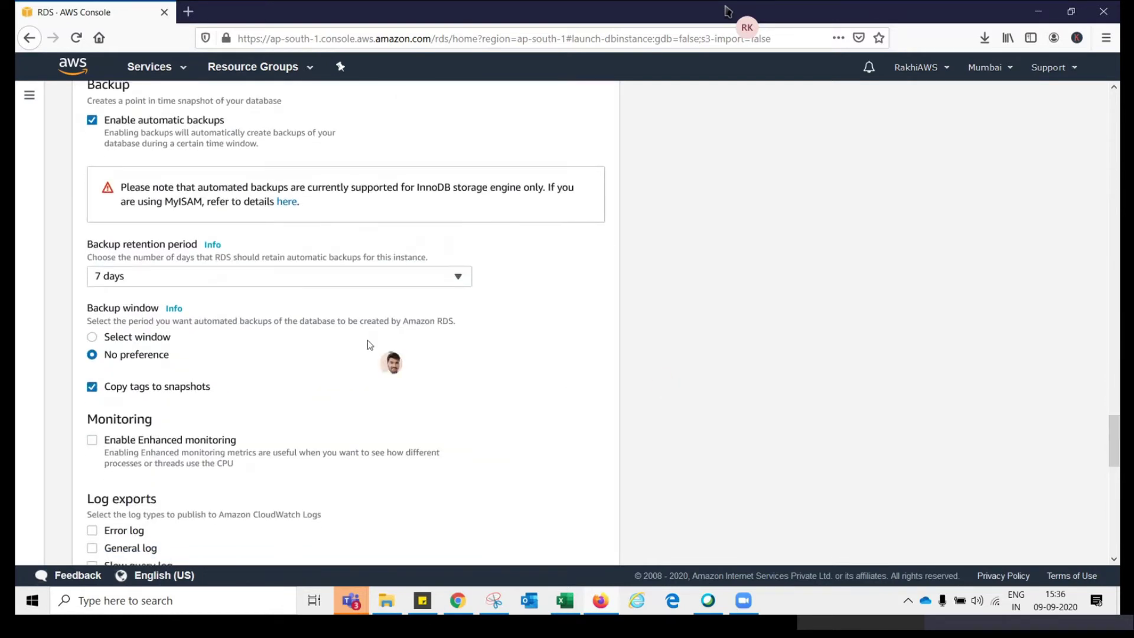
# Change the Backup retention period dropdown from 7 days to 0 days
pyautogui.click(244, 278)
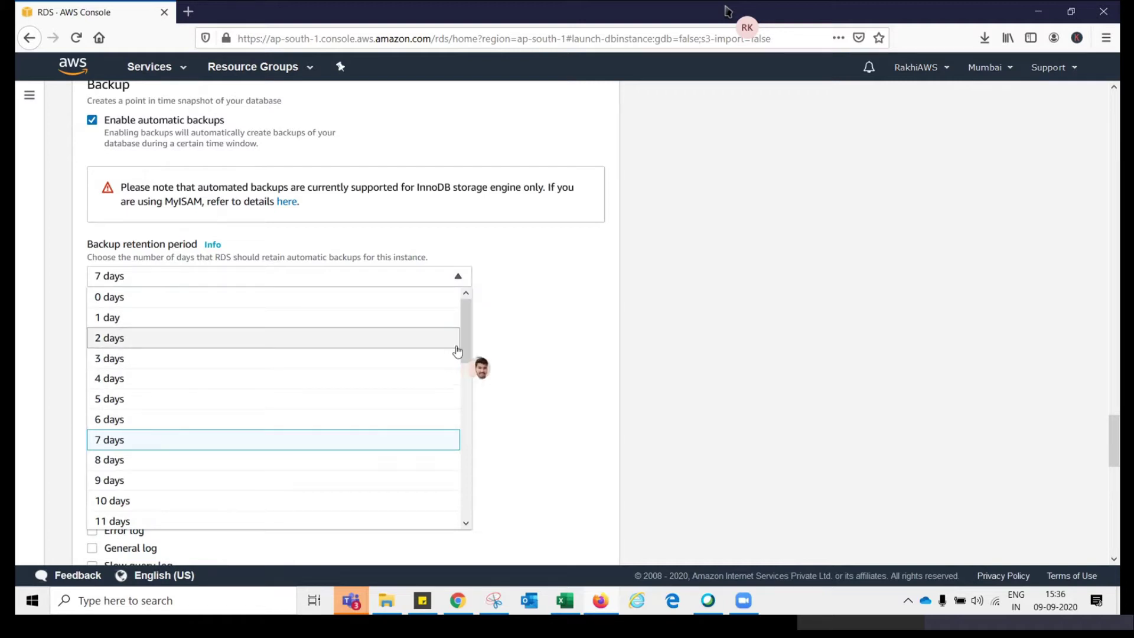
pyautogui.moveTo(463, 346); pyautogui.dragTo(417, 519)
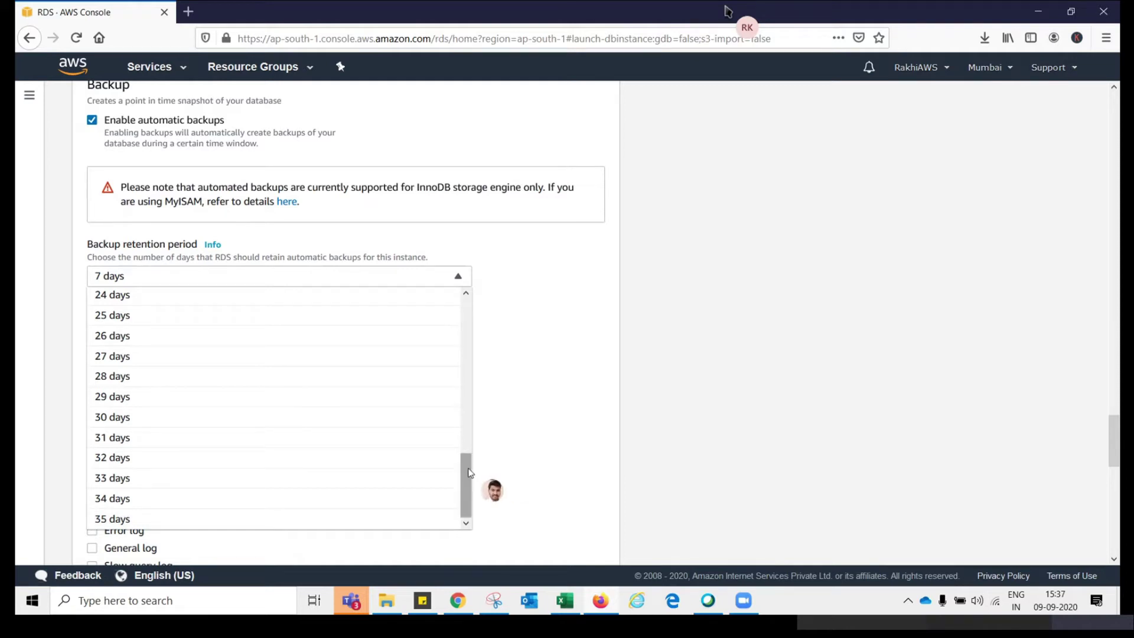
pyautogui.moveTo(469, 470); pyautogui.dragTo(443, 294)
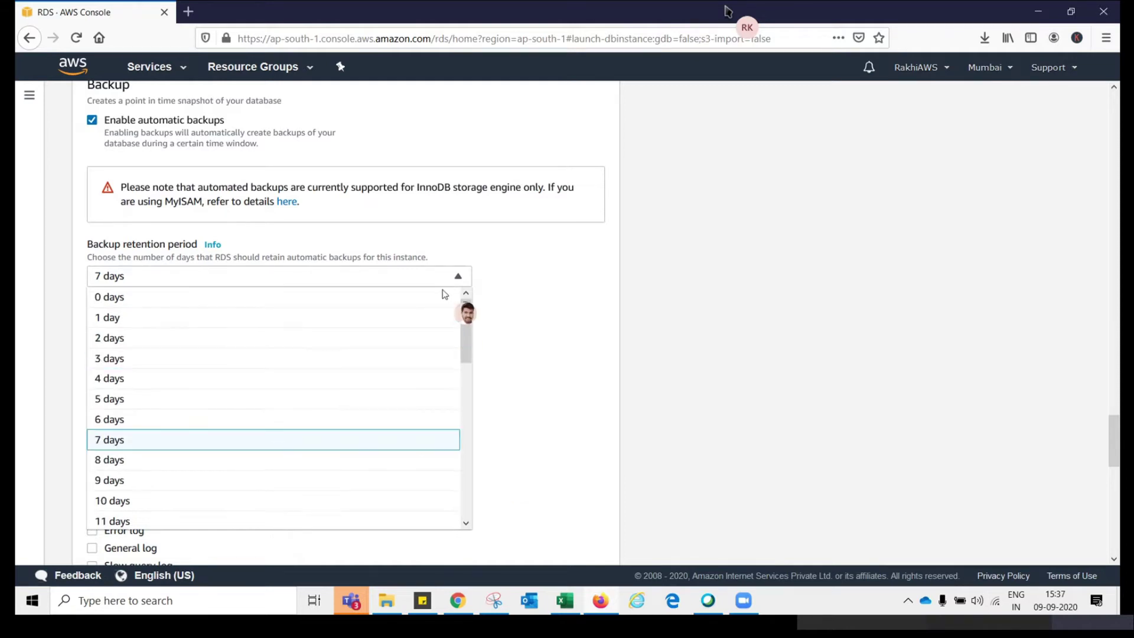
pyautogui.click(207, 299)
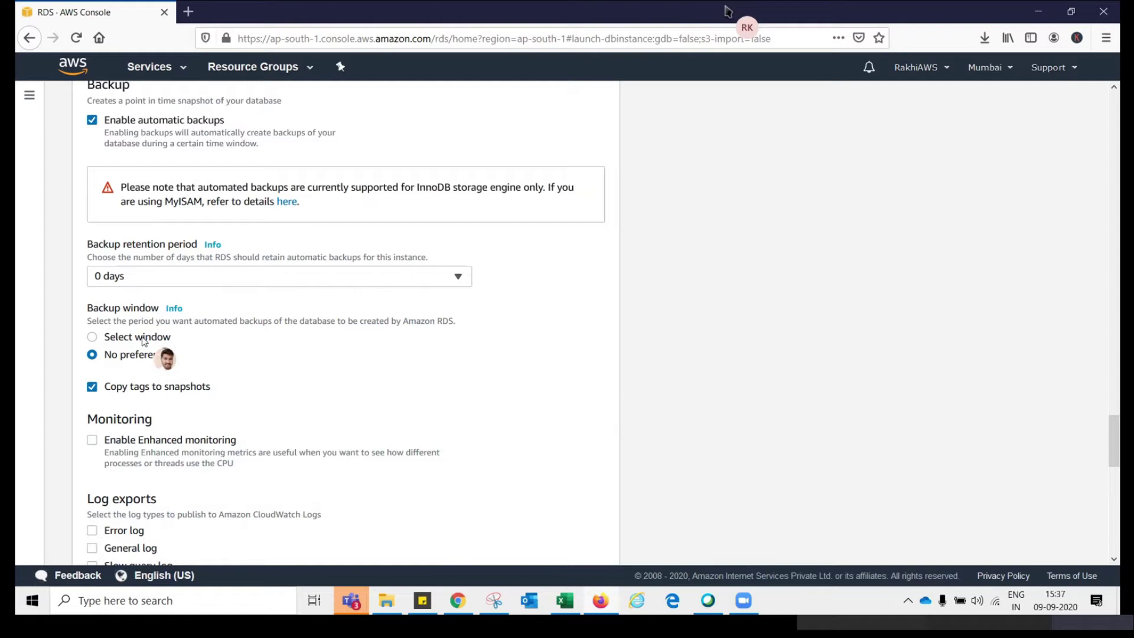
pyautogui.click(144, 277)
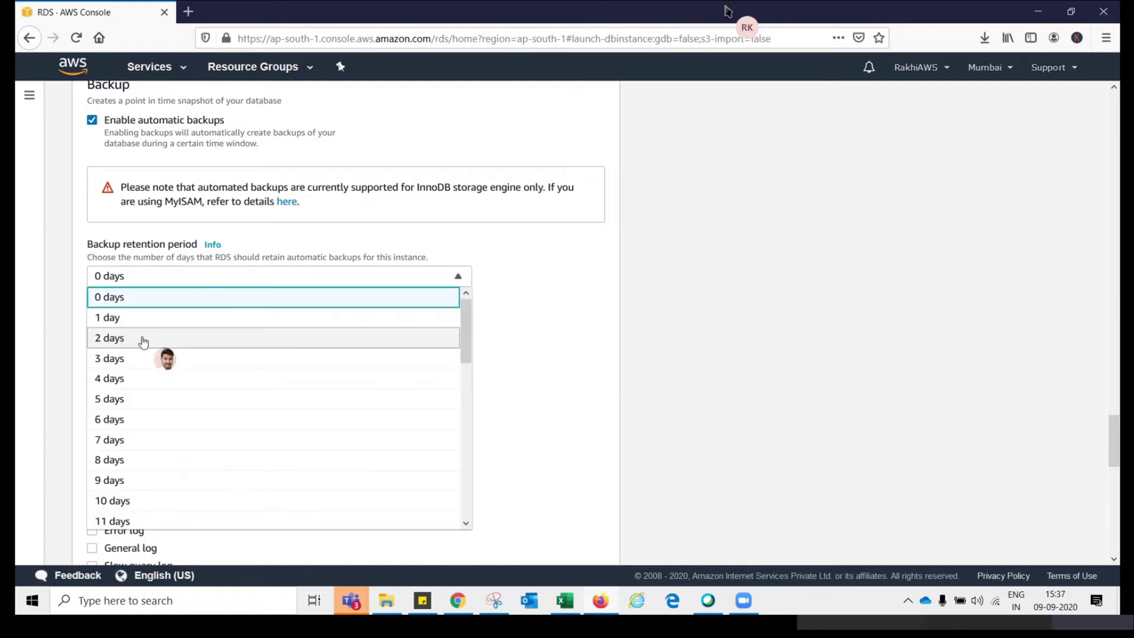
pyautogui.click(708, 272)
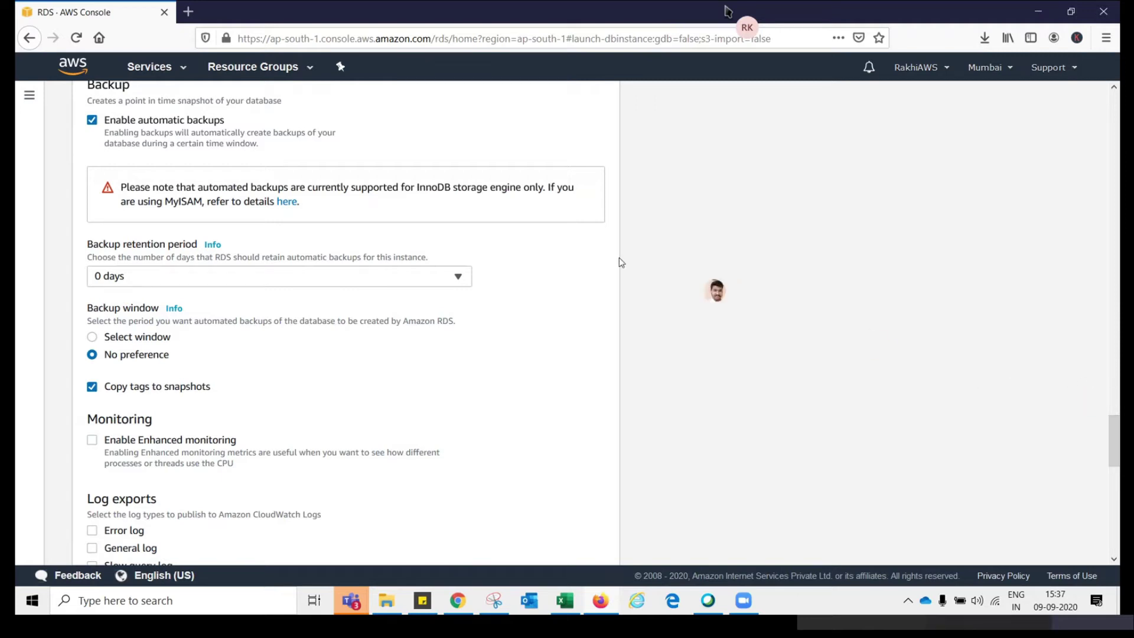
pyautogui.click(314, 278)
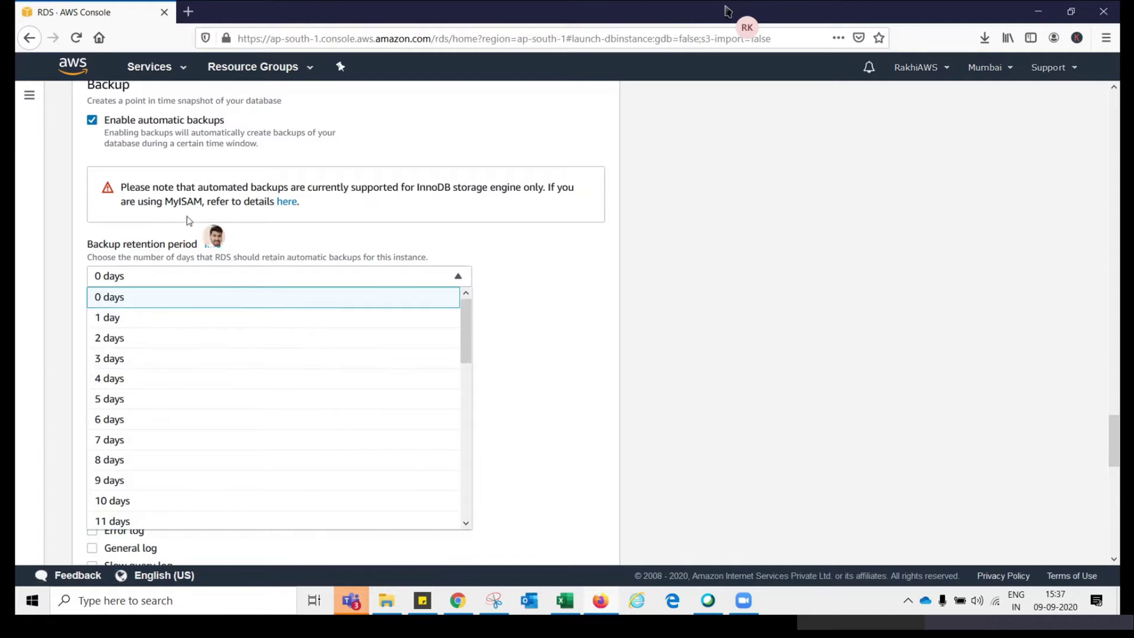
pyautogui.click(181, 245)
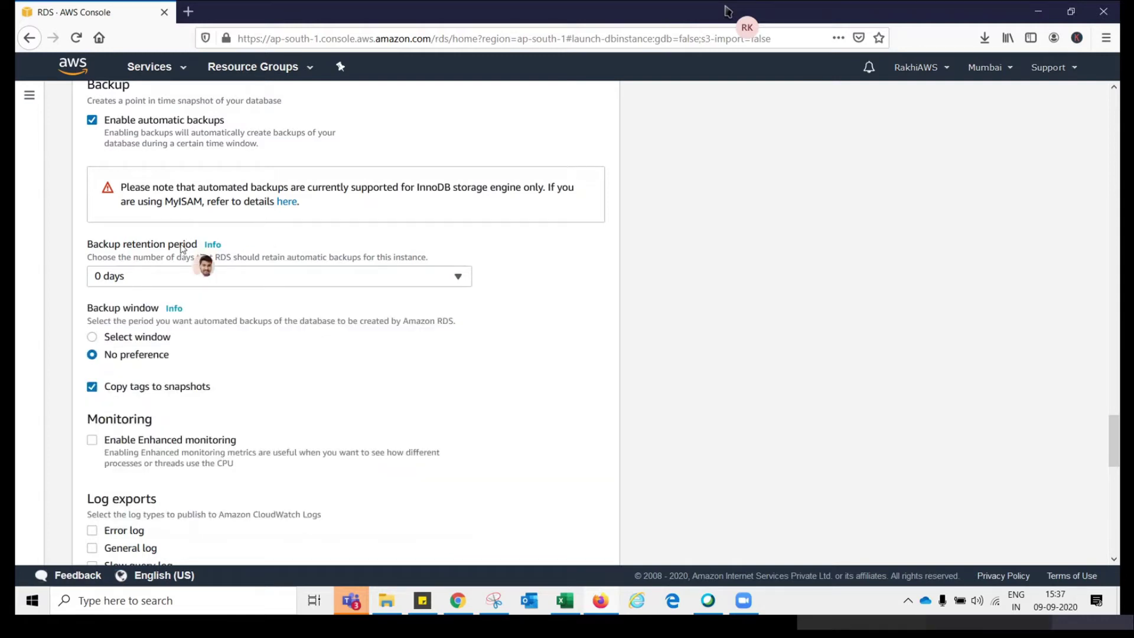
pyautogui.moveTo(1115, 444); pyautogui.dragTo(1116, 463)
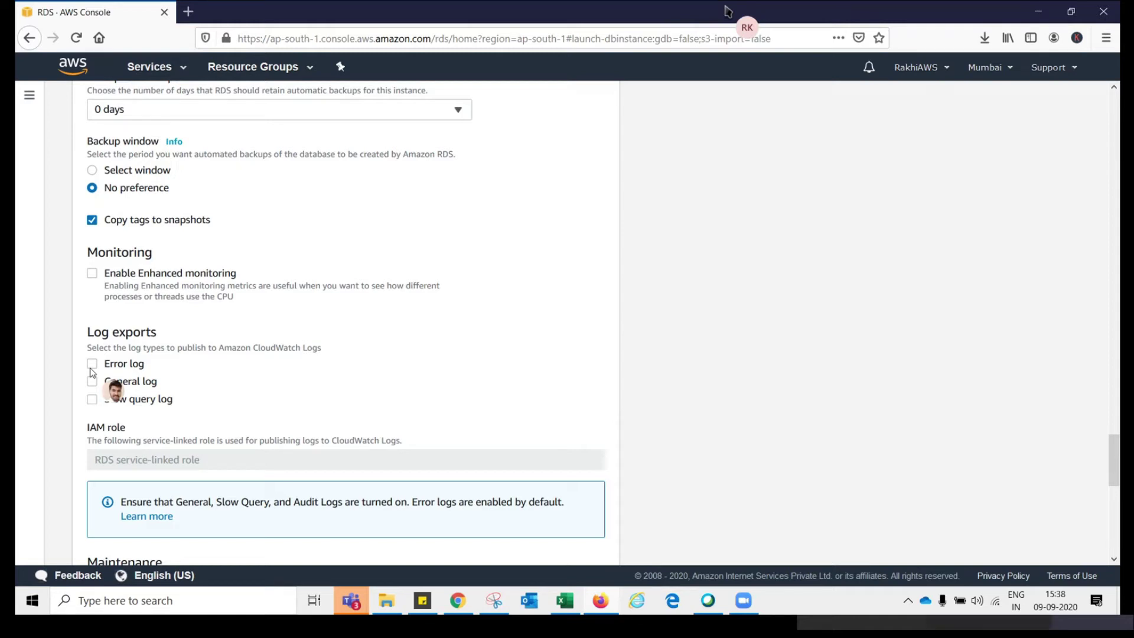
# Uncheck Enable automatic backups, leaving maintenance and deletion protection settings unchanged
pyautogui.moveTo(1115, 464); pyautogui.dragTo(1115, 432)
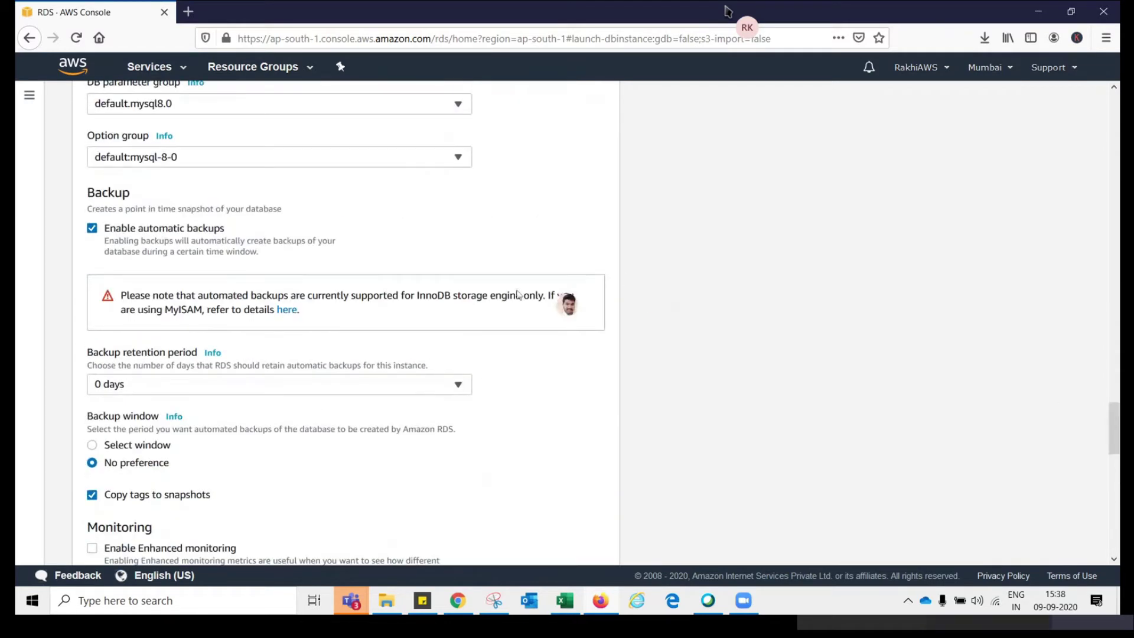
pyautogui.click(133, 226)
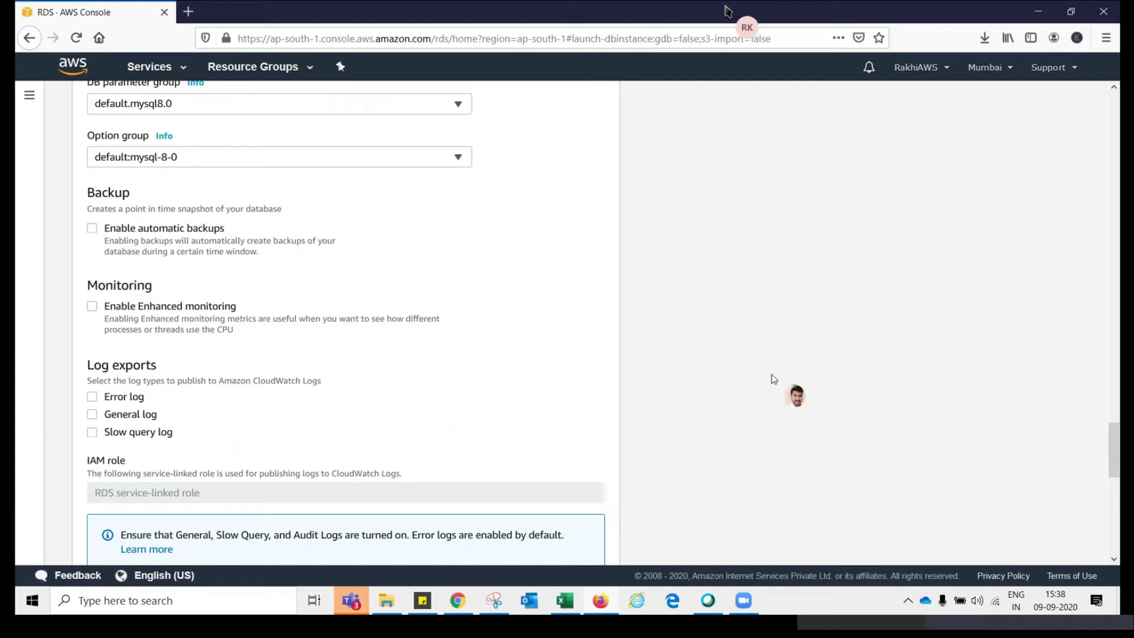
pyautogui.moveTo(1116, 444); pyautogui.dragTo(1118, 520)
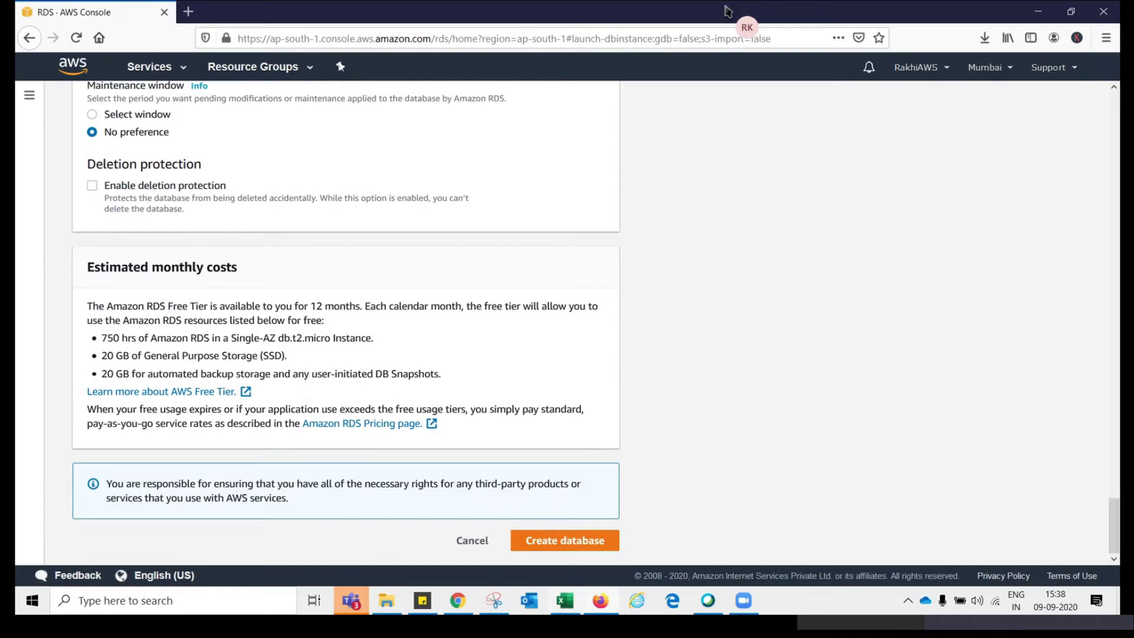
# Submit the form so database-1 starts Creating as a MySQL db.t2.micro instance
pyautogui.click(542, 542)
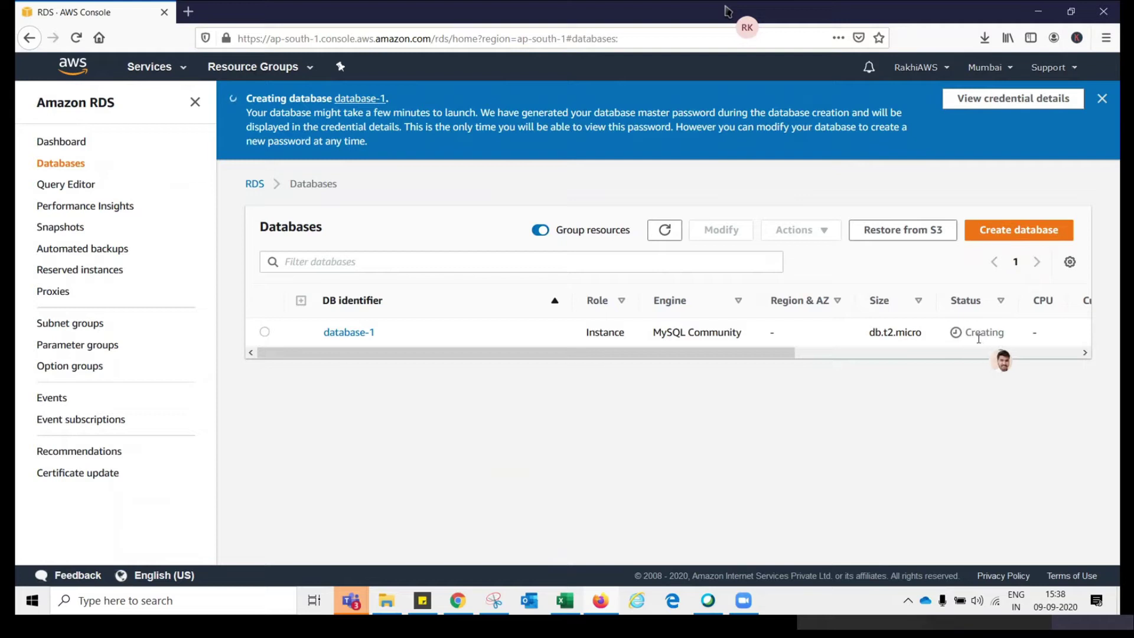
# Refresh the Databases list so database-1 shows zone ap-south-1b while still Creating
pyautogui.click(665, 231)
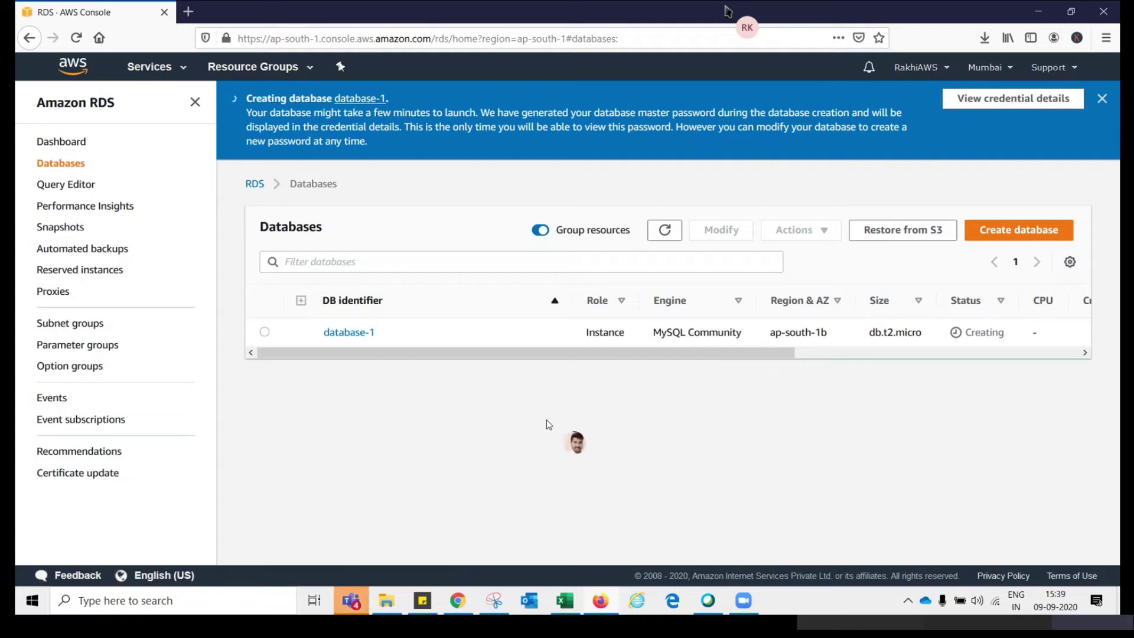
# Search Google for 'rds aws' from the address bar of a new Firefox tab
pyautogui.click(188, 12)
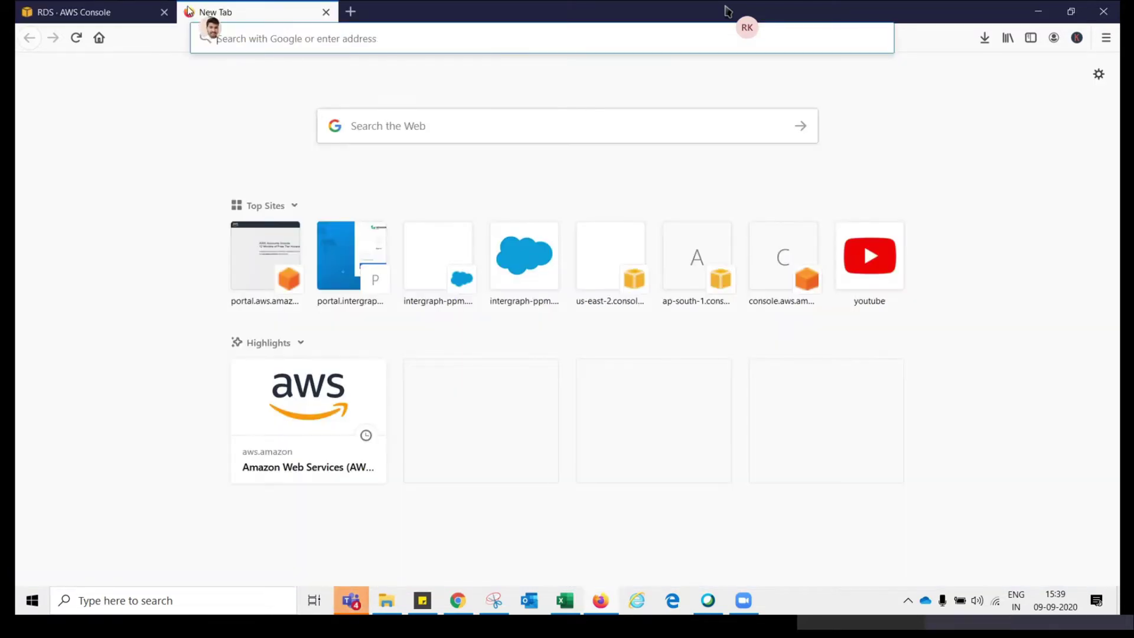
pyautogui.click(222, 34)
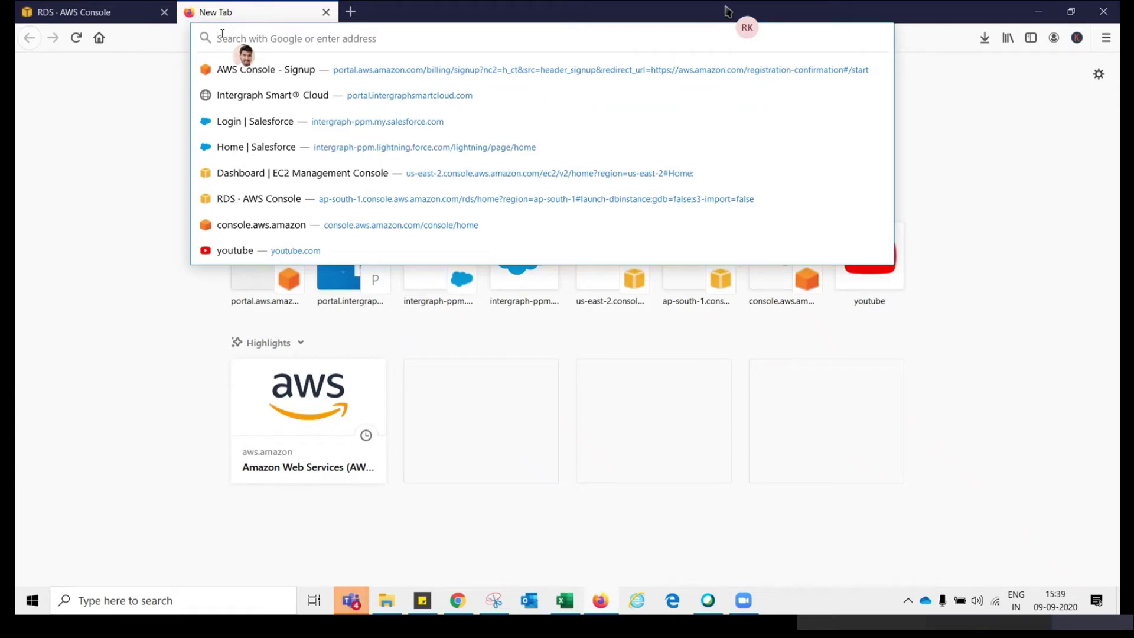
pyautogui.write('rds')
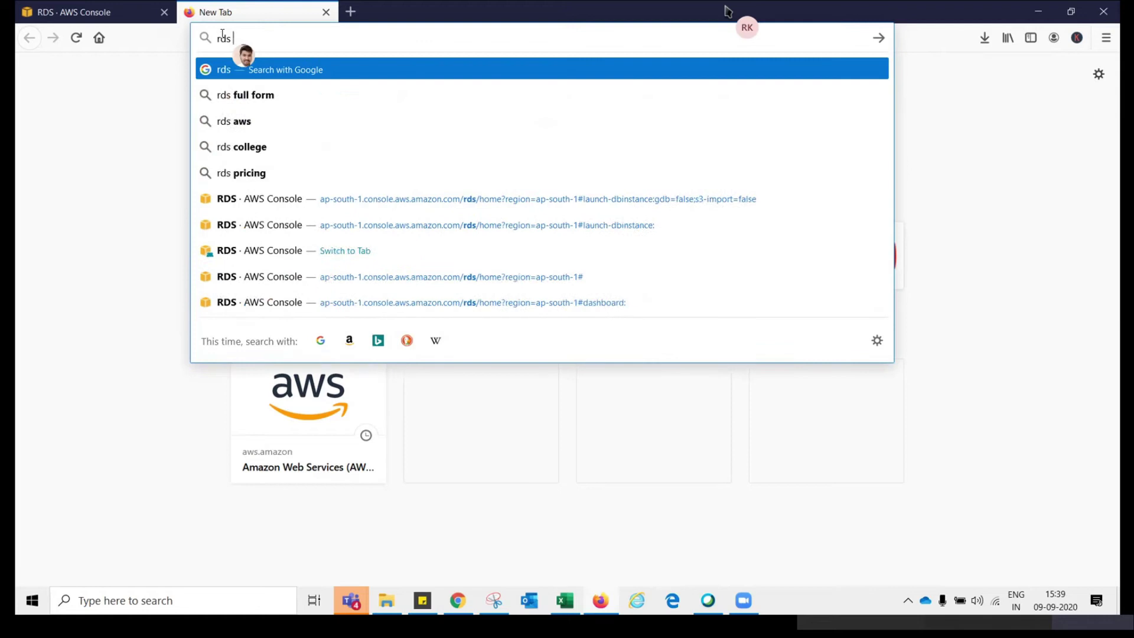
pyautogui.press('Down')
pyautogui.press('Up')
pyautogui.write('aws')
pyautogui.press('Return')
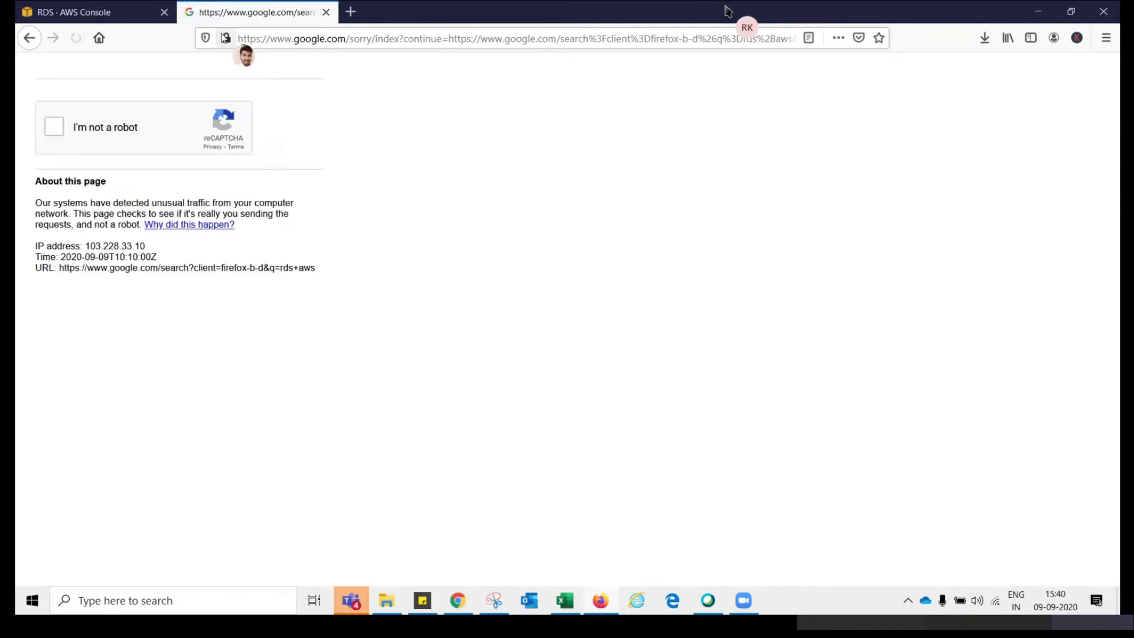
# Start the reCAPTCHA check and select all the fire hydrant tiles
pyautogui.click(49, 136)
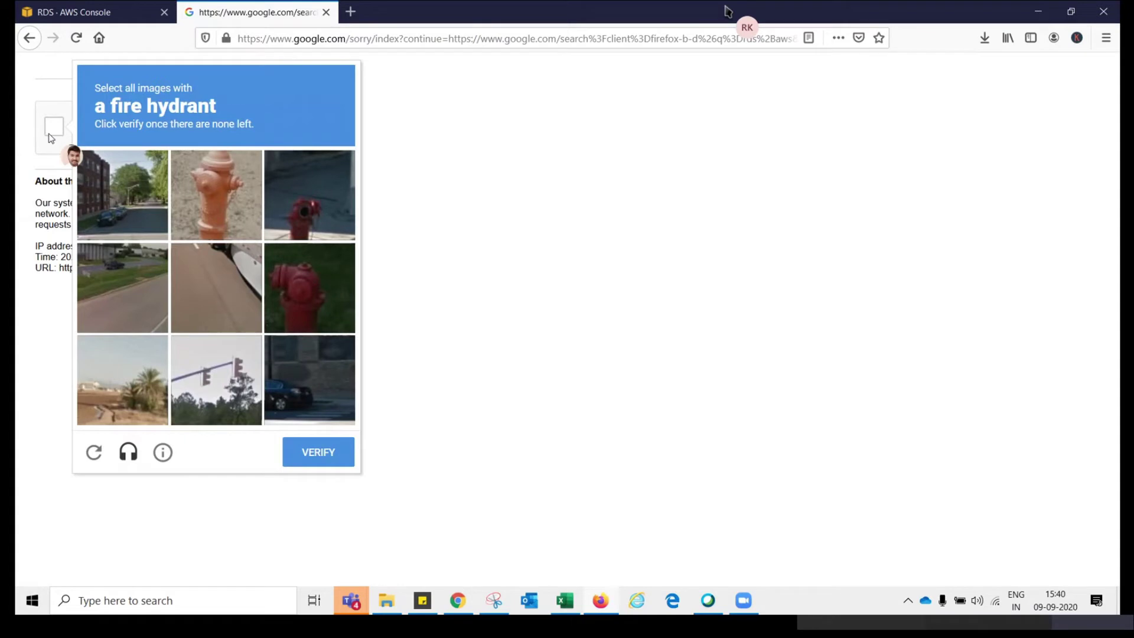
pyautogui.click(225, 183)
pyautogui.click(309, 192)
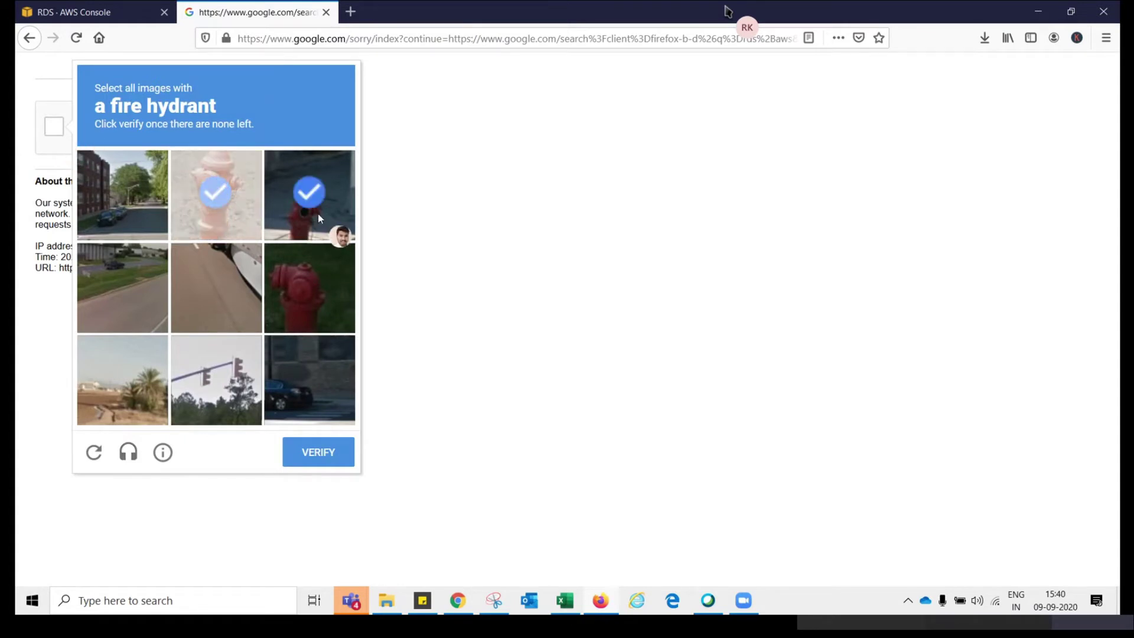
pyautogui.click(318, 282)
pyautogui.click(313, 452)
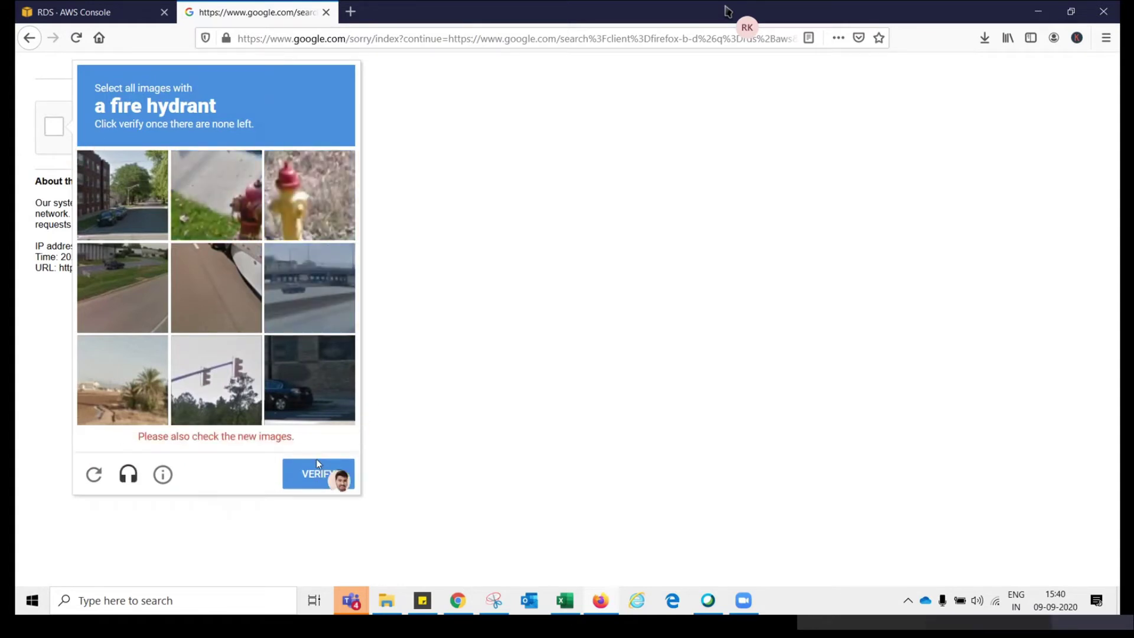
pyautogui.click(291, 190)
pyautogui.click(221, 203)
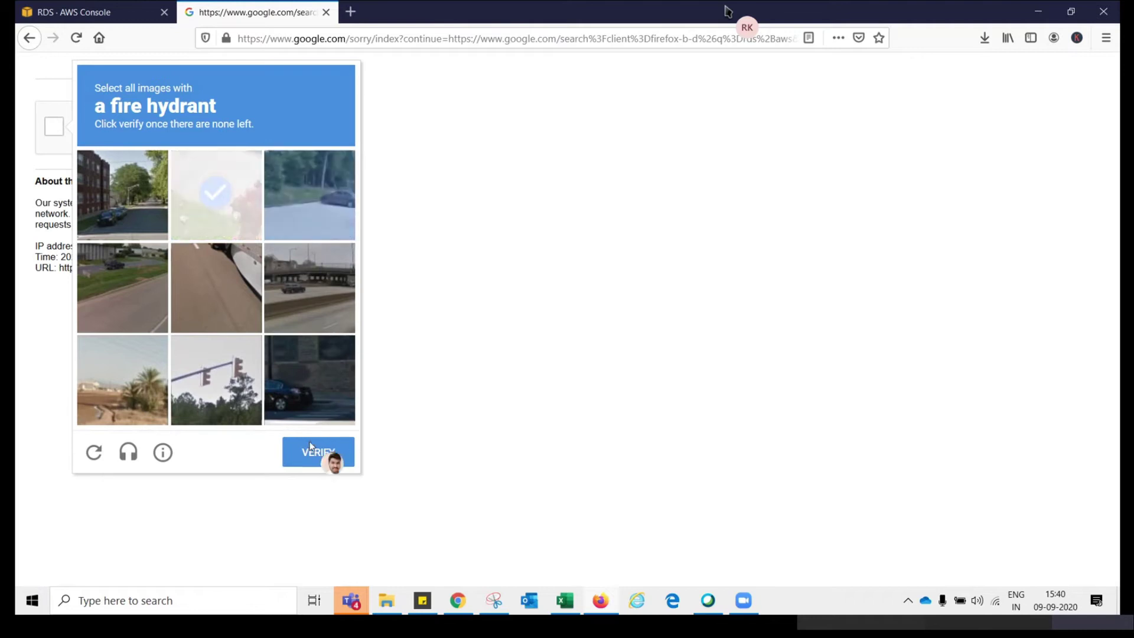
pyautogui.click(311, 446)
# Mark the squares containing the traffic light and continue to the next challenge
pyautogui.click(210, 185)
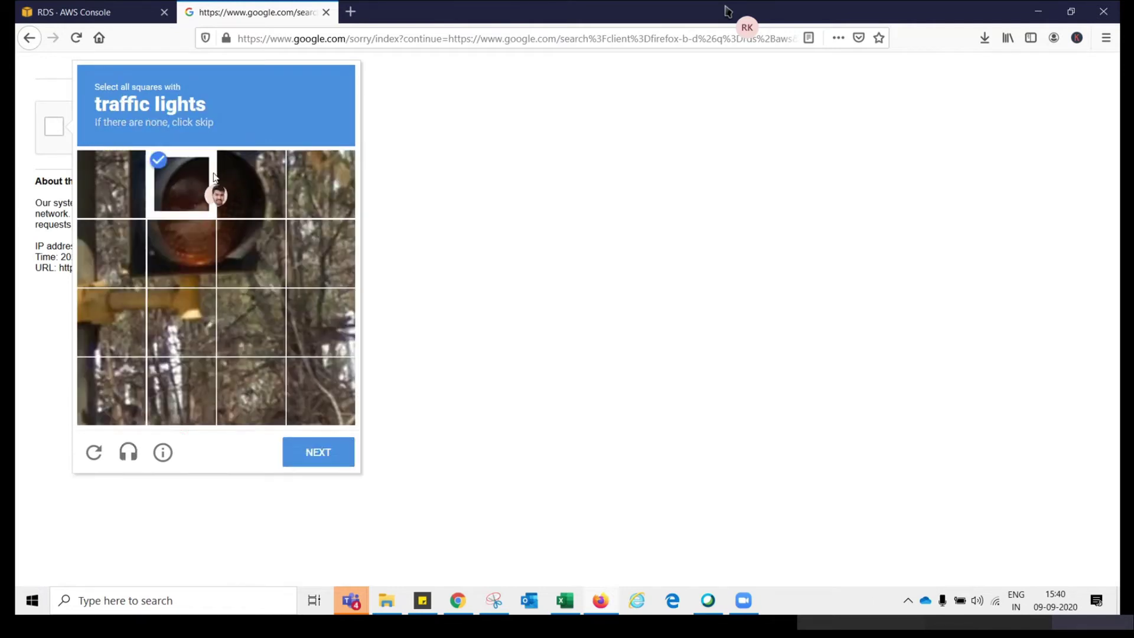
pyautogui.click(228, 196)
pyautogui.click(233, 239)
pyautogui.click(186, 243)
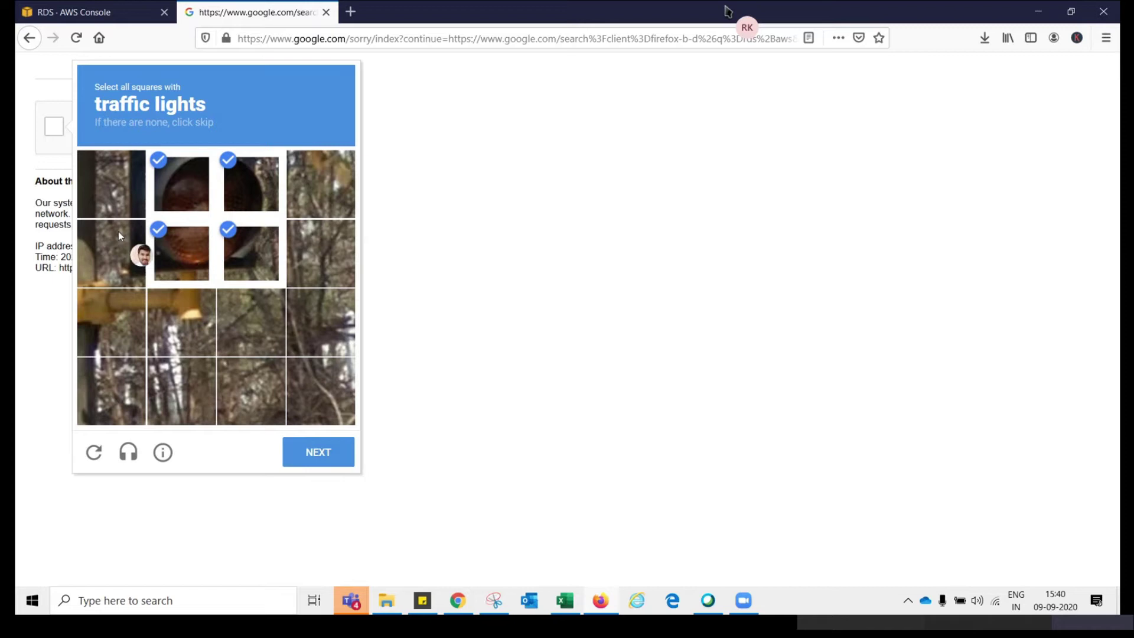
pyautogui.click(334, 464)
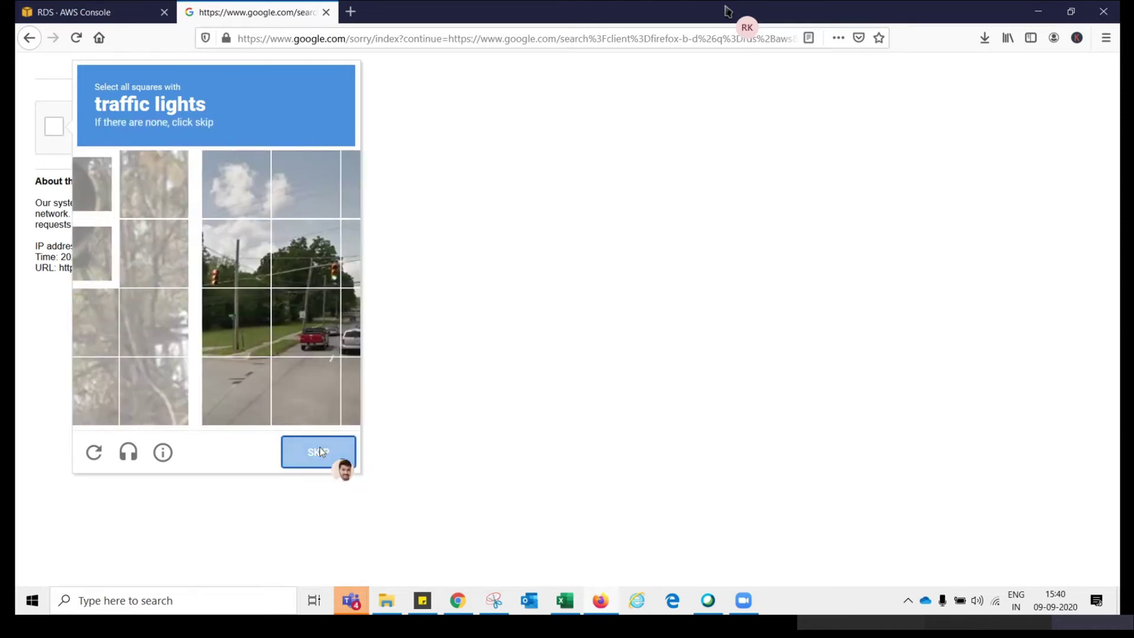
# Answer the second traffic light challenge, then open the Amazon RDS result from aws.amazon.com
pyautogui.click(206, 353)
pyautogui.click(237, 339)
pyautogui.click(236, 340)
pyautogui.click(208, 298)
pyautogui.click(200, 271)
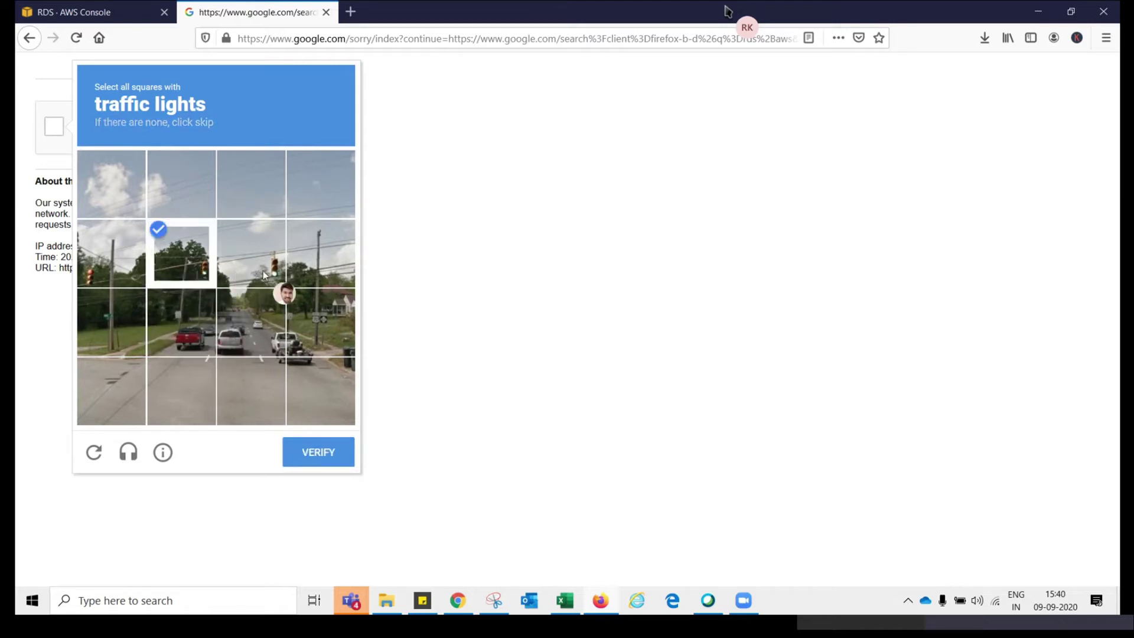
pyautogui.click(259, 271)
pyautogui.click(104, 261)
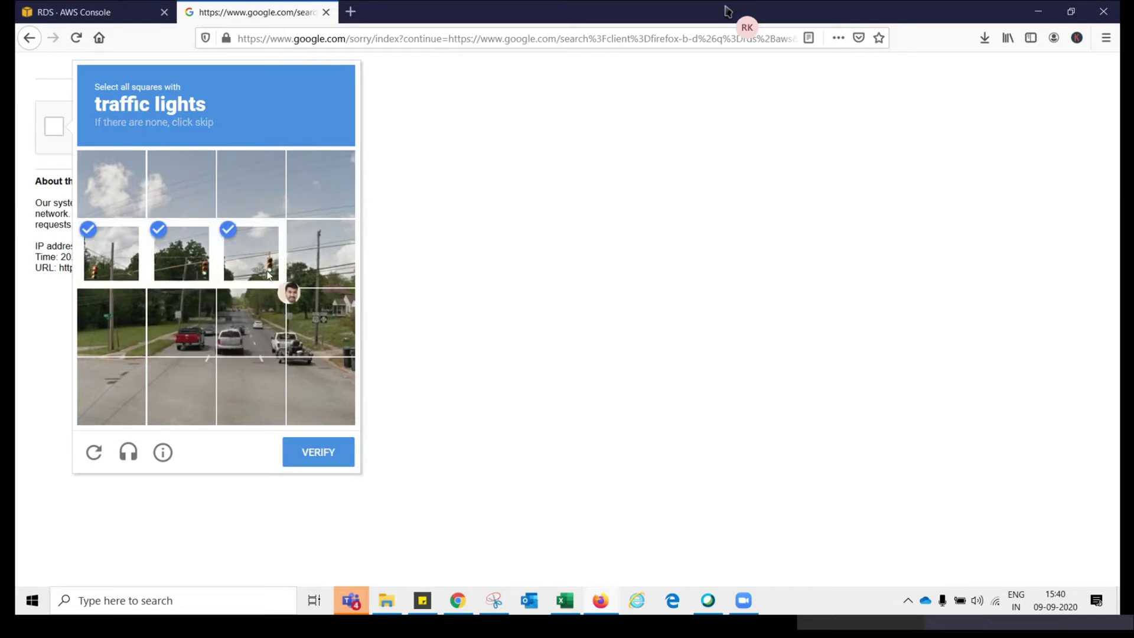
pyautogui.click(314, 444)
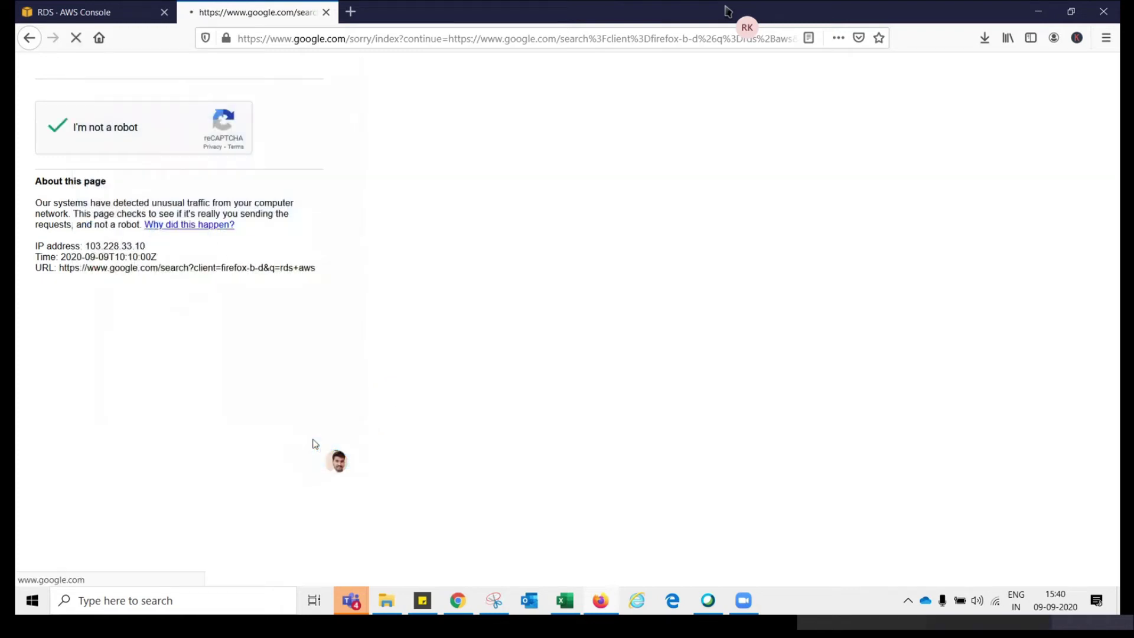
pyautogui.click(315, 202)
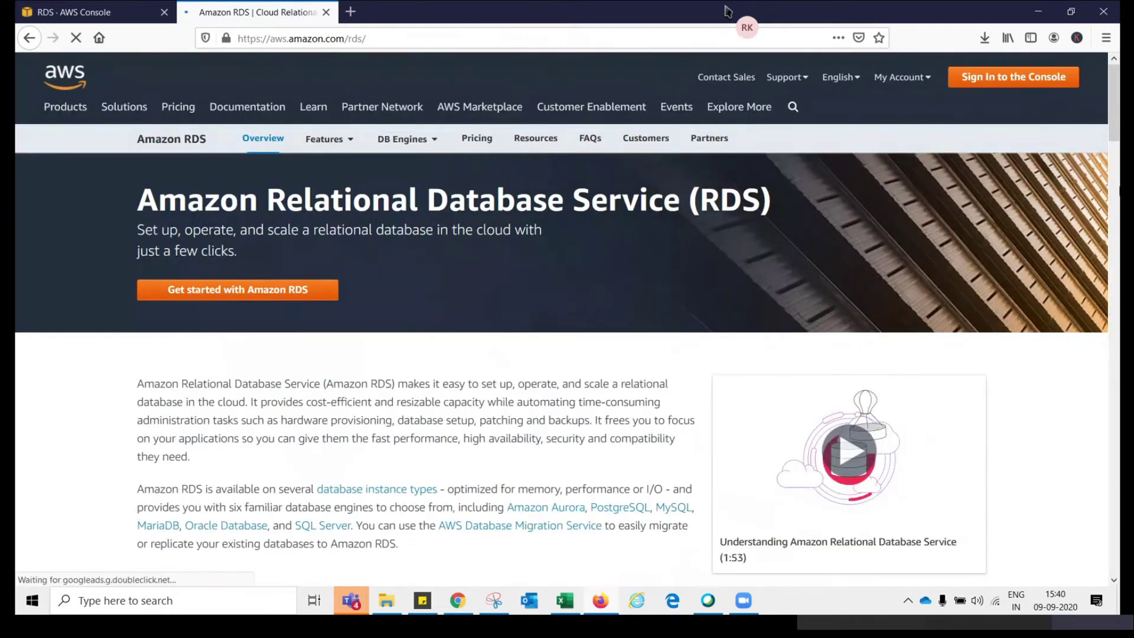
# Scroll the Amazon RDS overview to its database engines, then open the database instance types page
pyautogui.moveTo(1117, 140); pyautogui.dragTo(1116, 166)
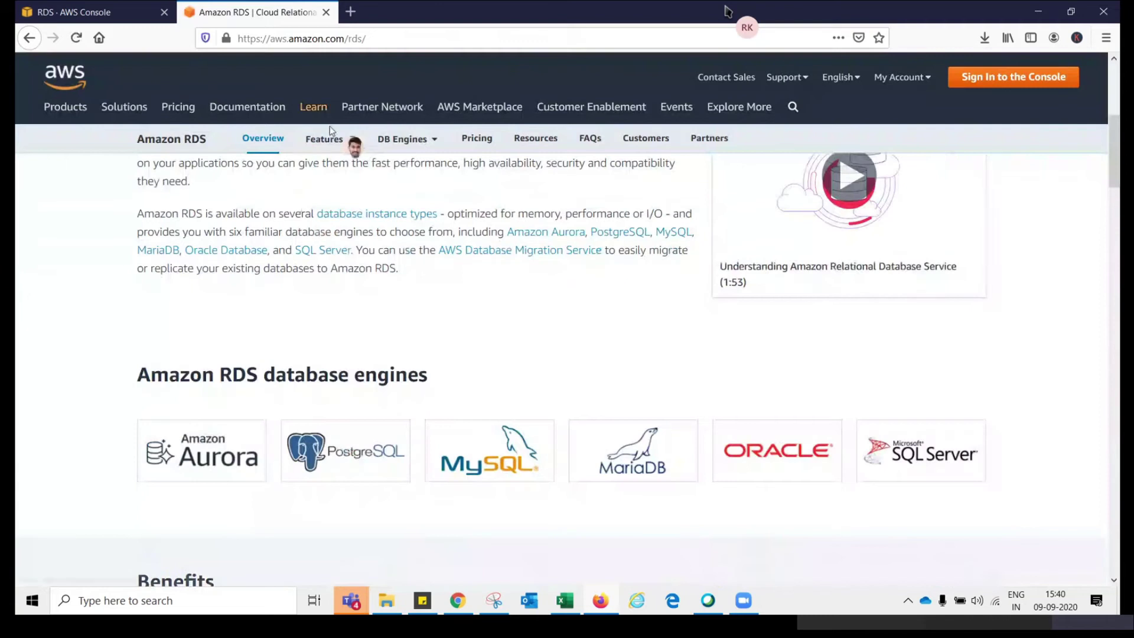
pyautogui.click(313, 107)
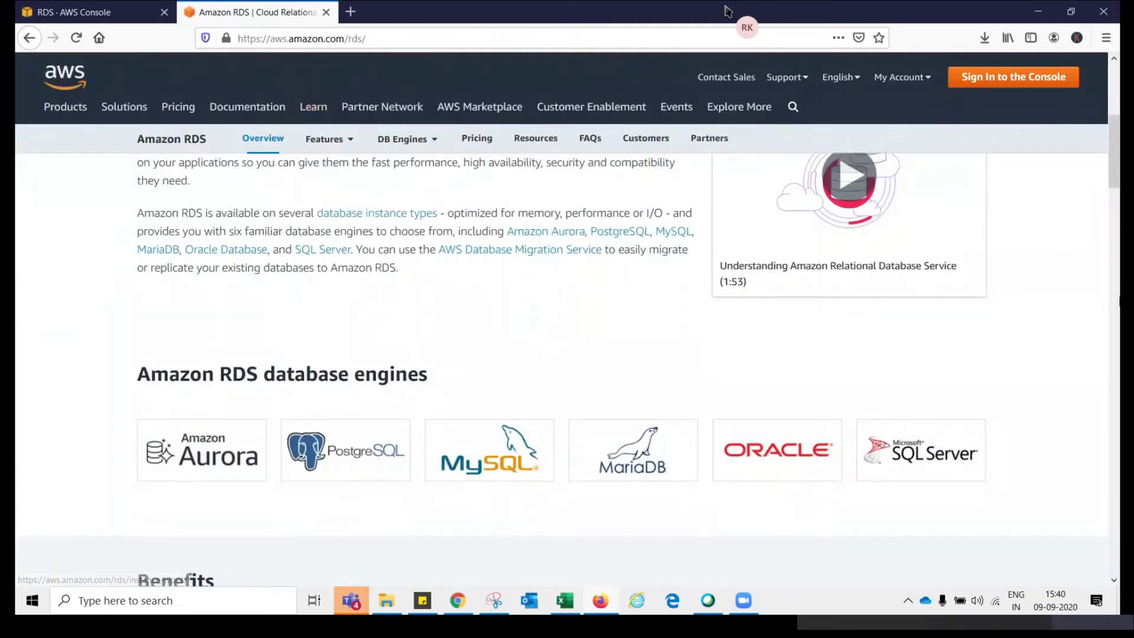
pyautogui.moveTo(1116, 195); pyautogui.dragTo(1117, 174)
pyautogui.click(403, 360)
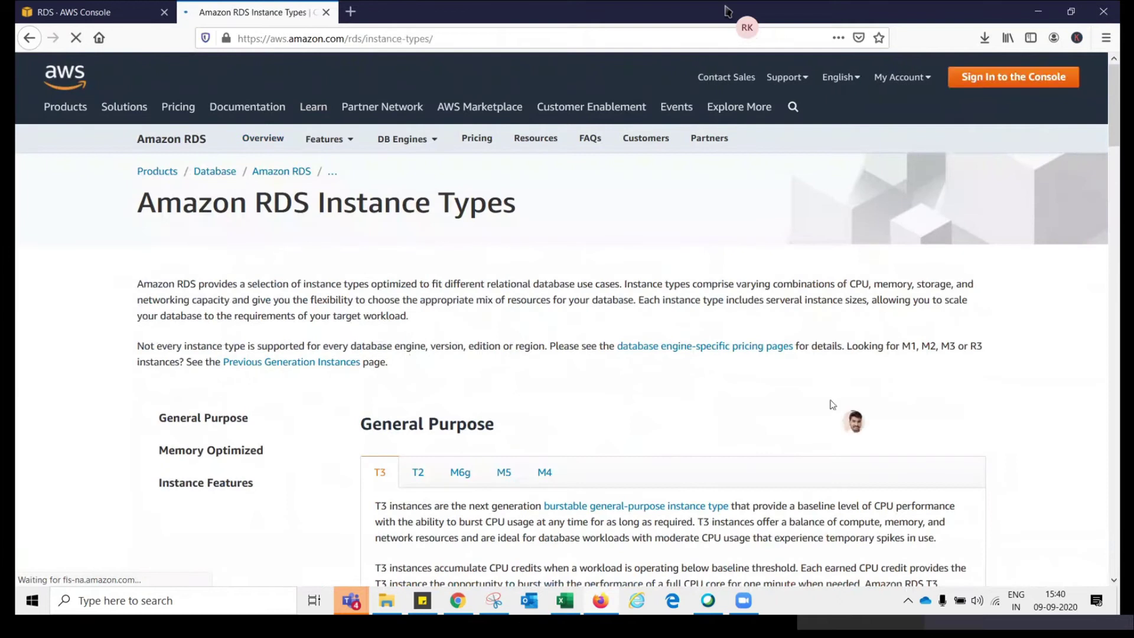
# Scroll the Instance Types page to the T3 details, then start a new blank tab
pyautogui.moveTo(1115, 142)
pyautogui.mouseDown()
pyautogui.moveTo(1116, 567)
pyautogui.moveTo(1118, 125)
pyautogui.mouseUp()
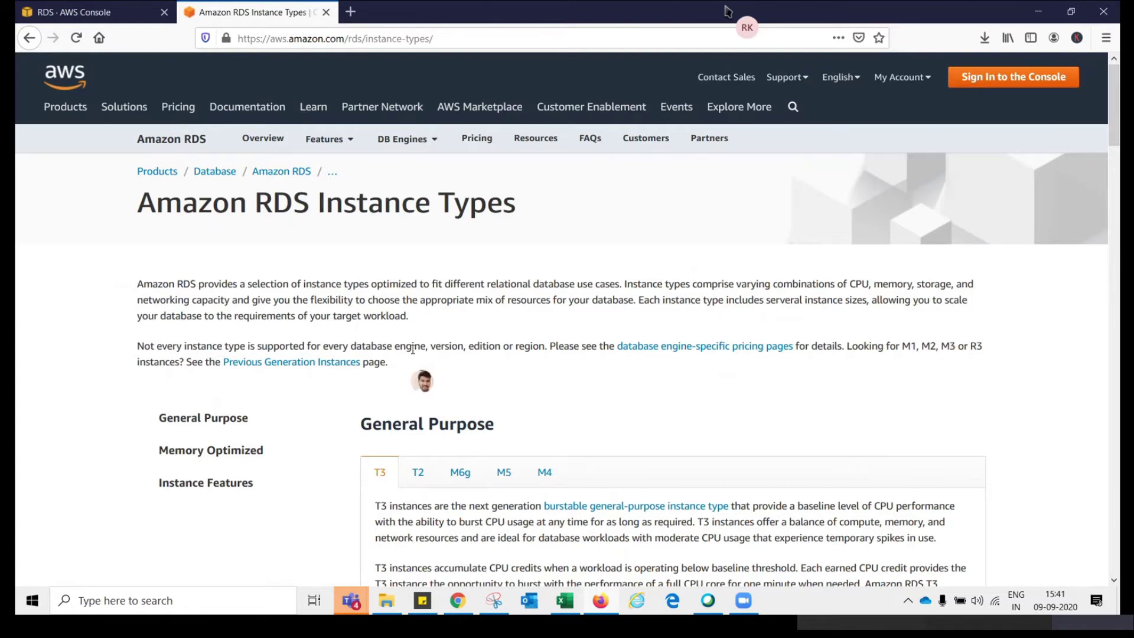
pyautogui.click(350, 13)
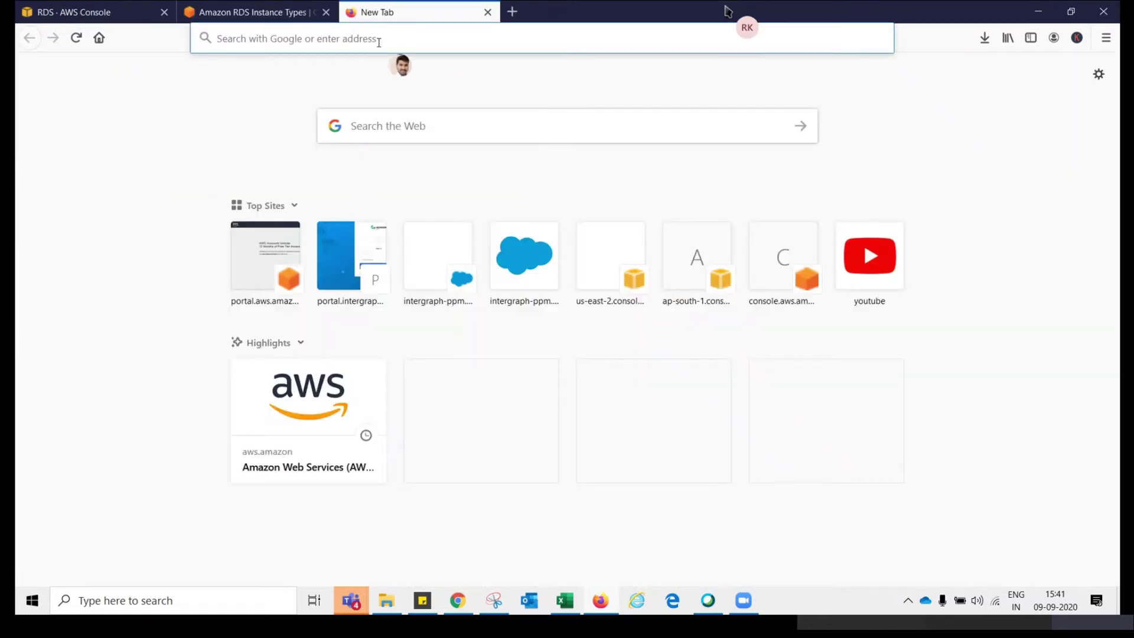
# Search Google for 'master replica aws' and switch to the image results
pyautogui.write('master')
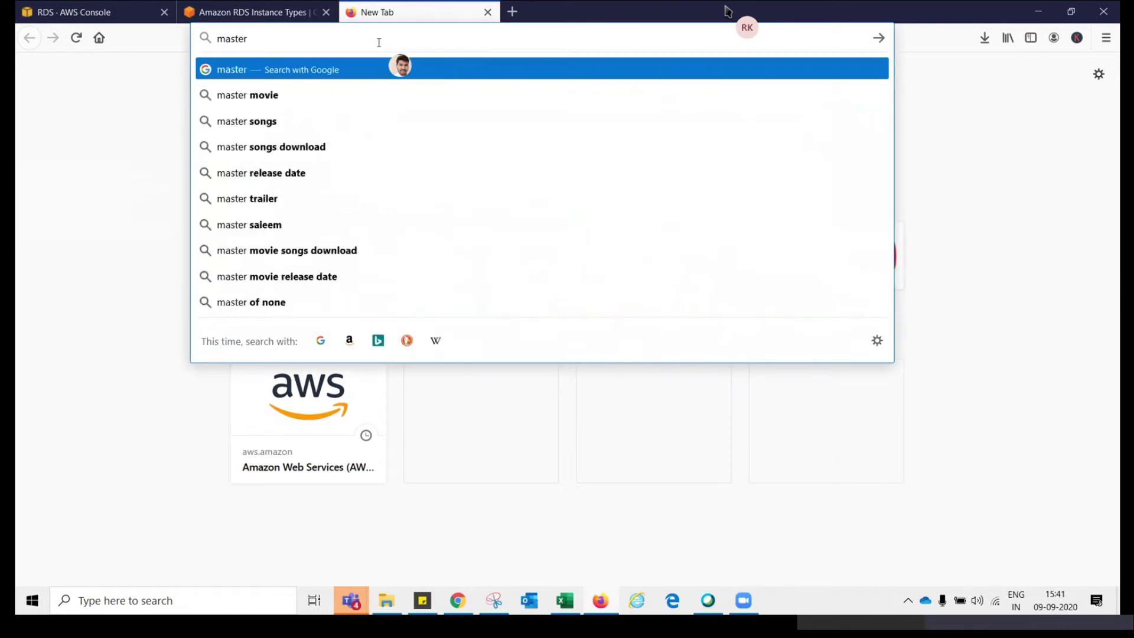
pyautogui.write(' replica a')
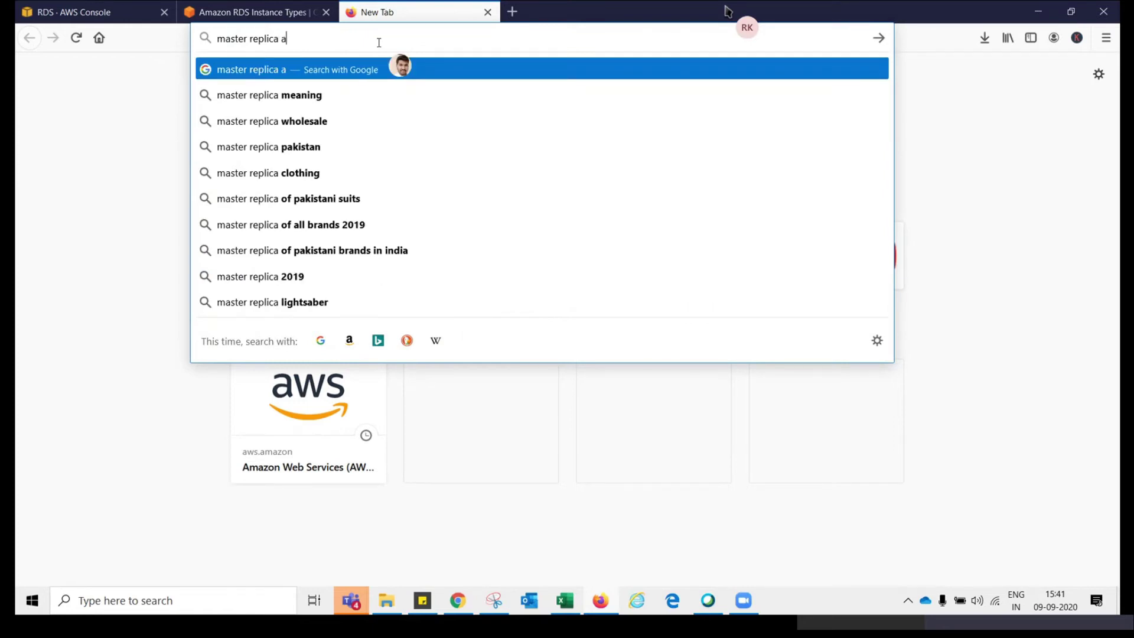
pyautogui.write('ws')
pyautogui.press('BackSpace')
pyautogui.press('BackSpace')
pyautogui.write('ws')
pyautogui.press('Return')
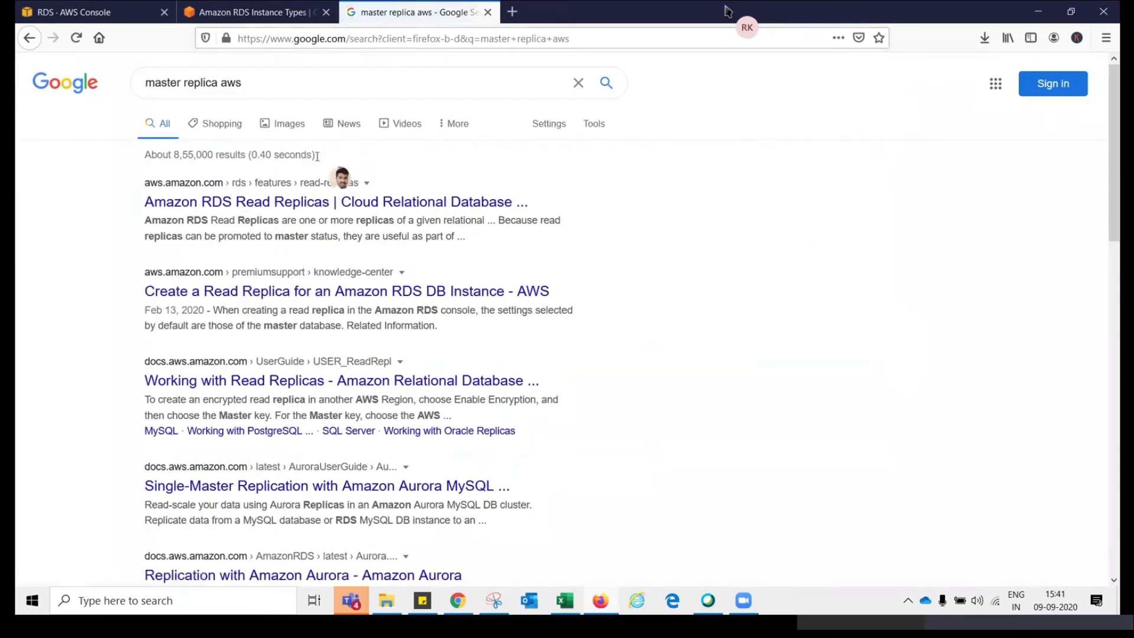
pyautogui.click(288, 124)
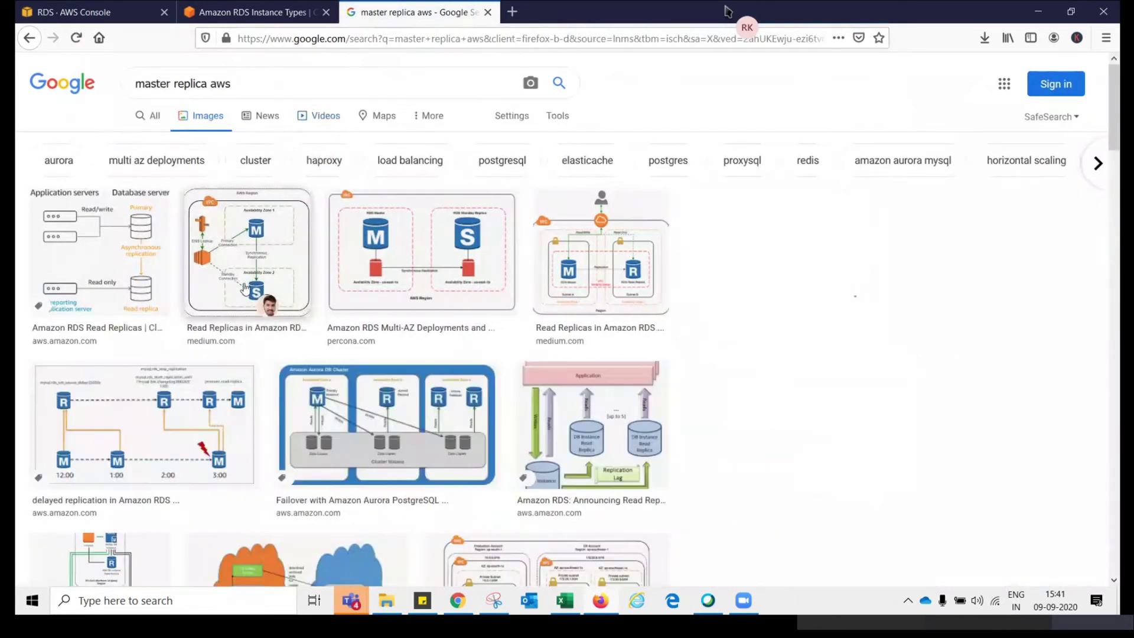
# Preview the Multi-AZ diagram, close it, then open the 'New Read Replica Capabilities for Amazon RDS' image
pyautogui.click(245, 288)
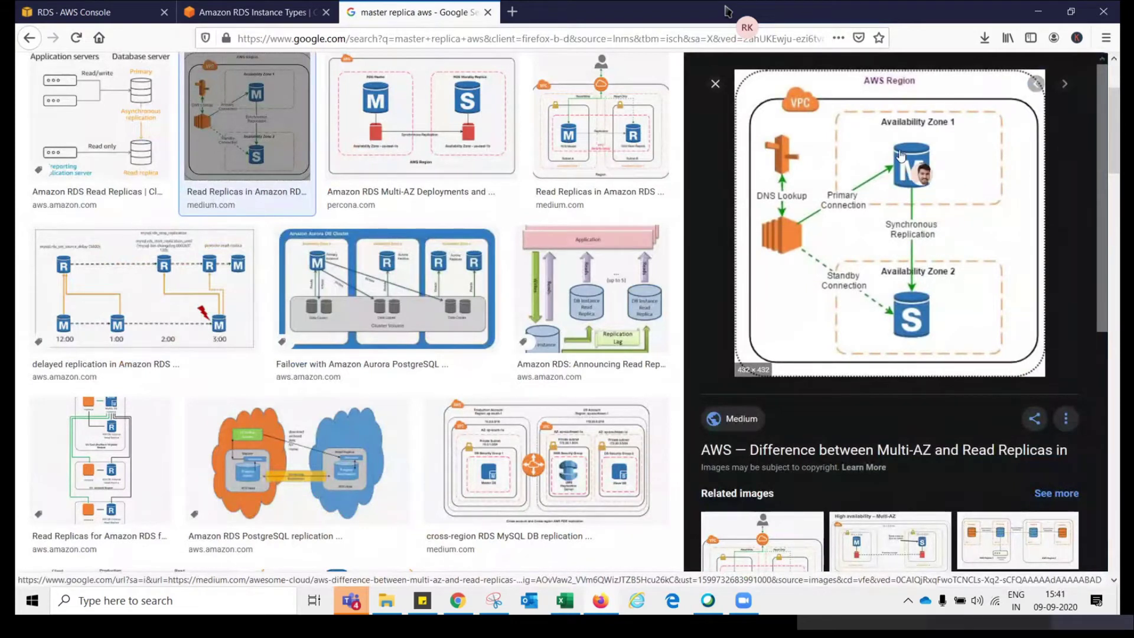
pyautogui.click(715, 83)
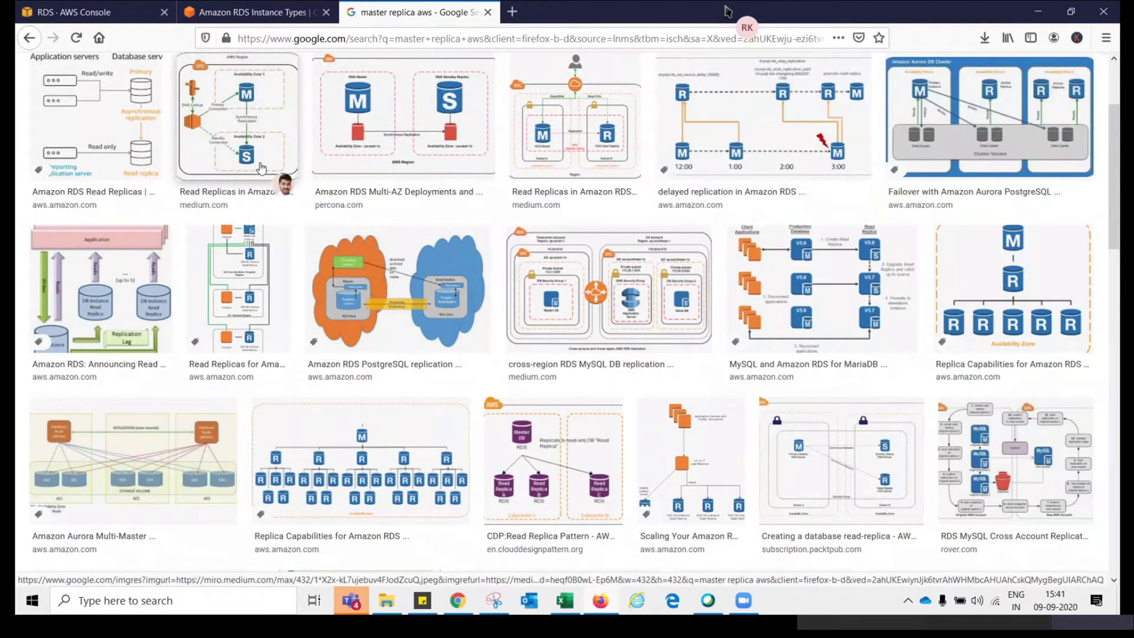
pyautogui.click(985, 296)
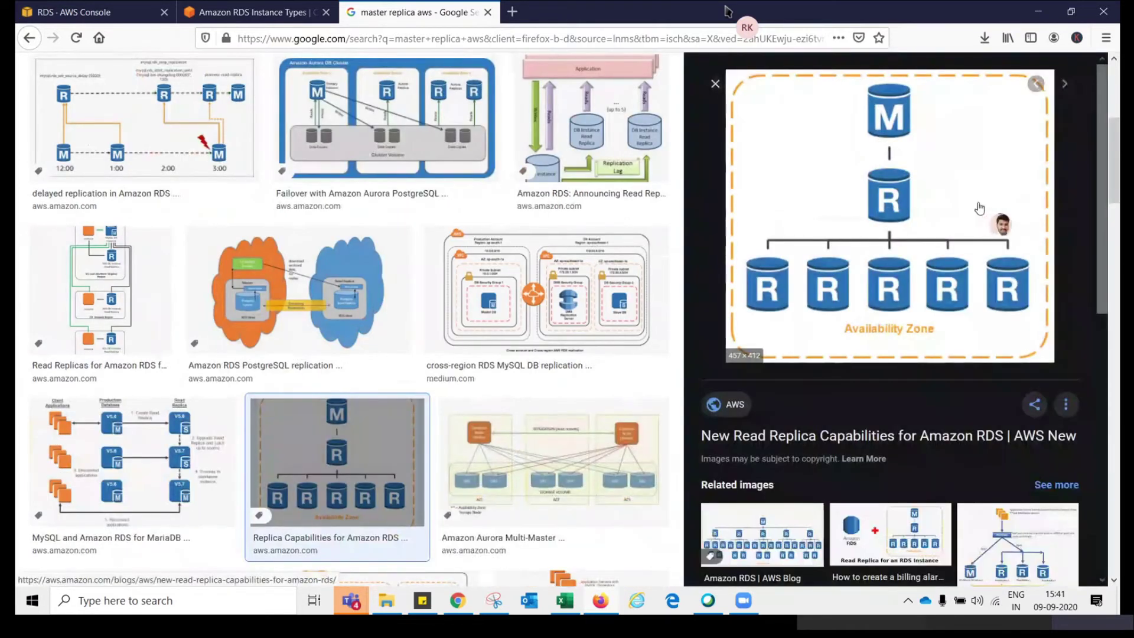